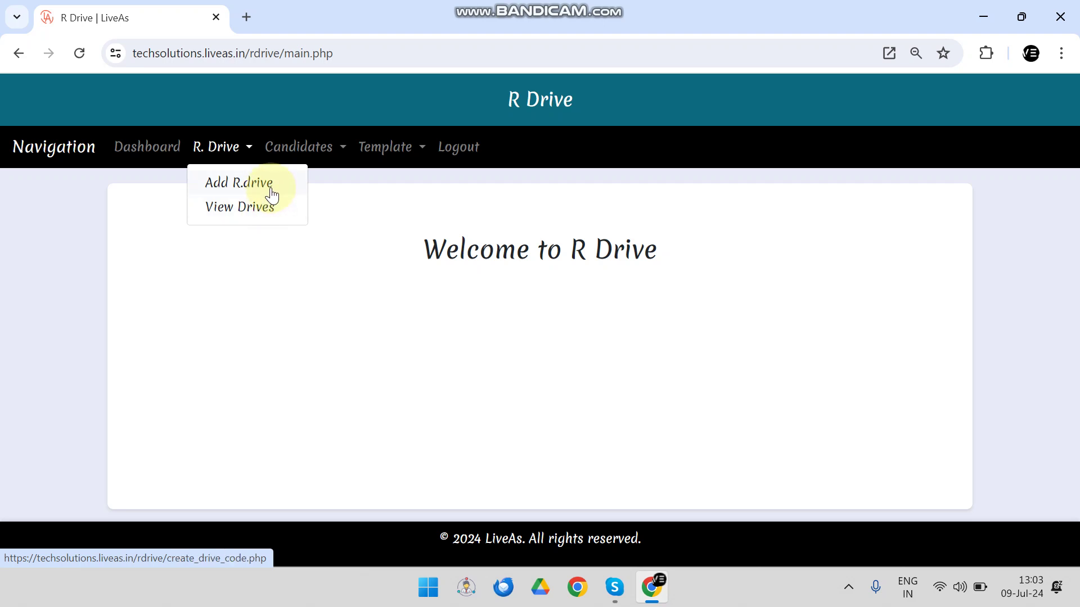
click(314, 151)
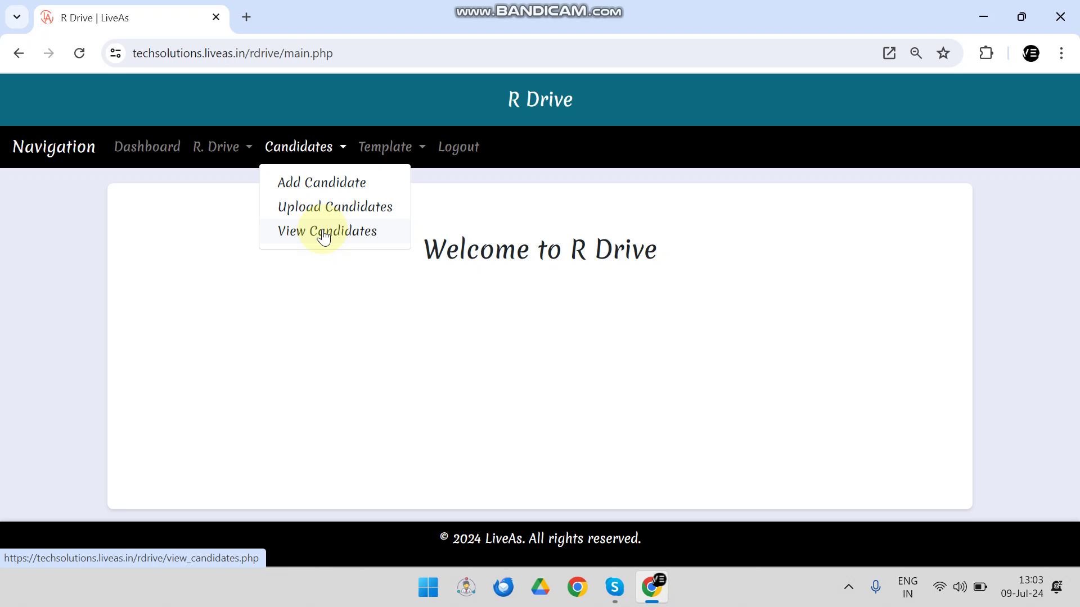
click(384, 150)
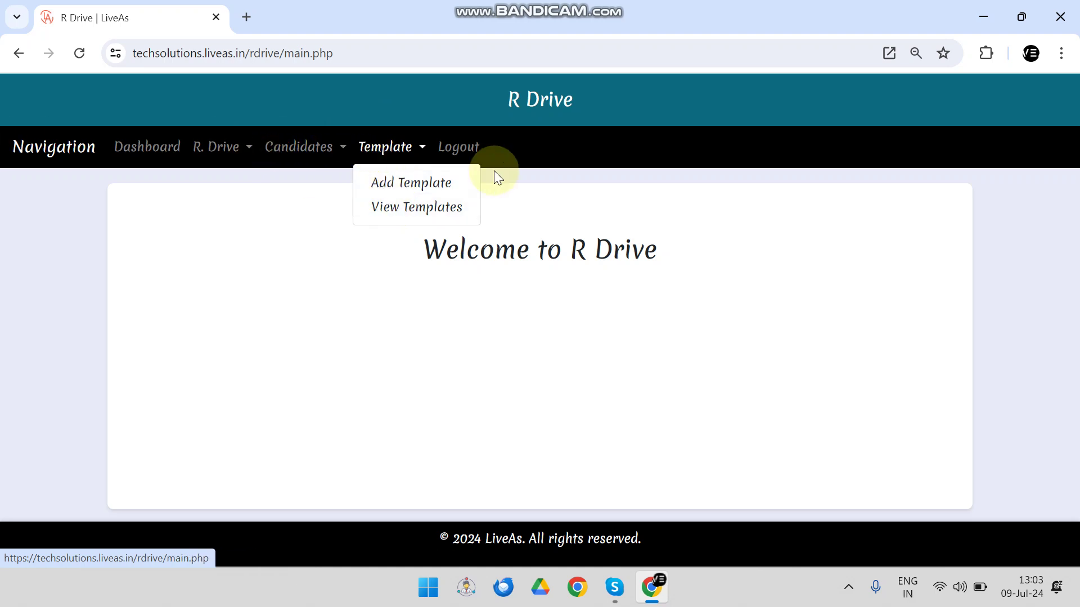
Start a new recruitment drive with the position "Customer Service Executive FY 2425 Q3"
click(239, 150)
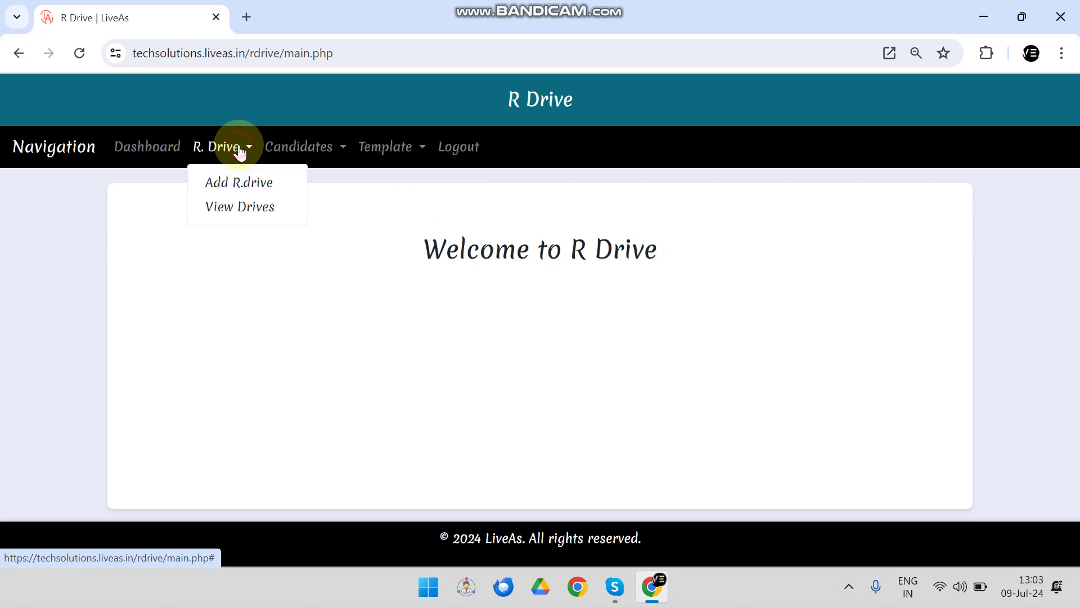
click(248, 184)
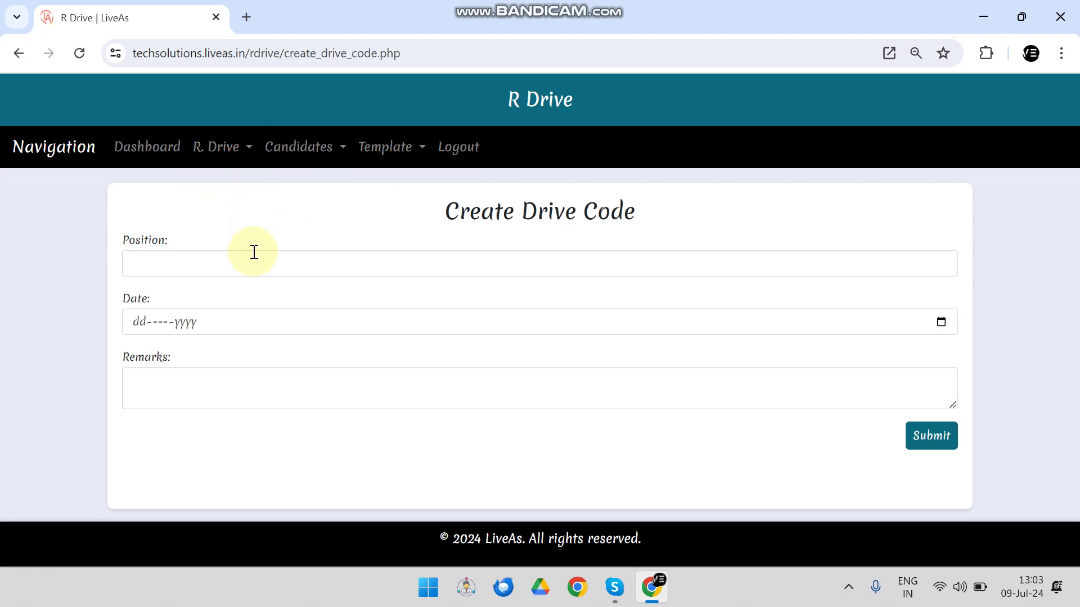
click(255, 256)
text(Customer Sales Execut)
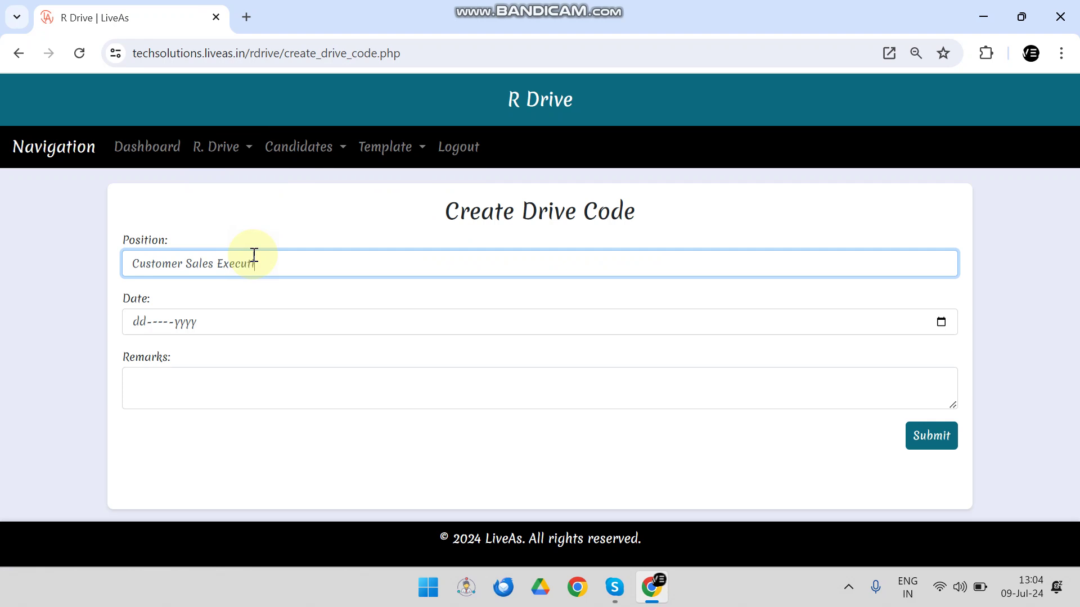
key(BackSpace)
key(BackSpace)
key(BackSpace)
key(Delete)
text(ervice)
click(397, 267)
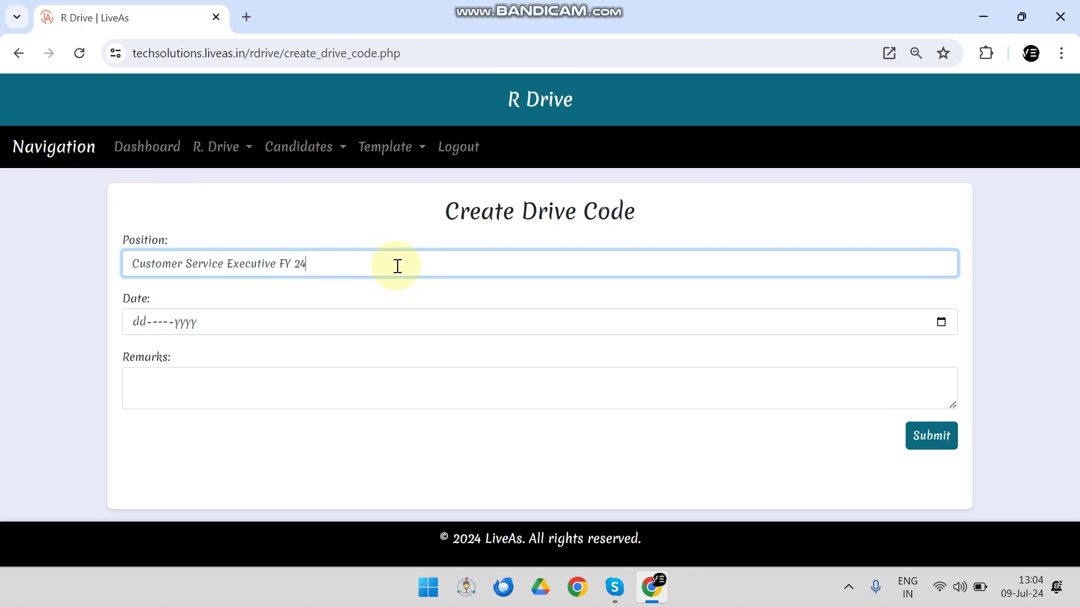
text(FY 2425 Q3)
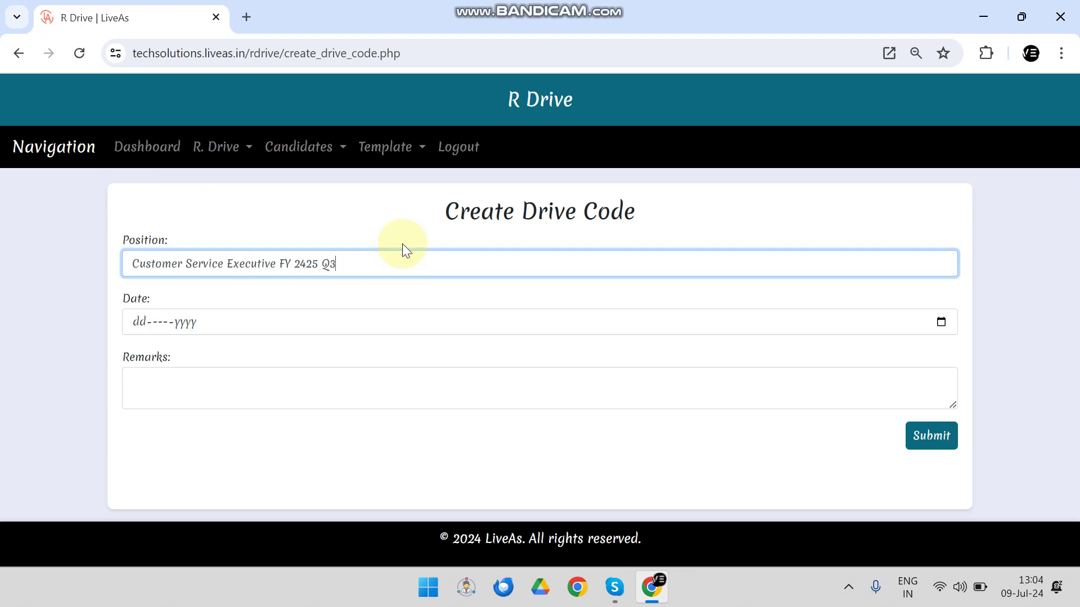
Set the drive date to 09-Jul-2024, copy the position text into the remarks, and submit the new drive
click(950, 322)
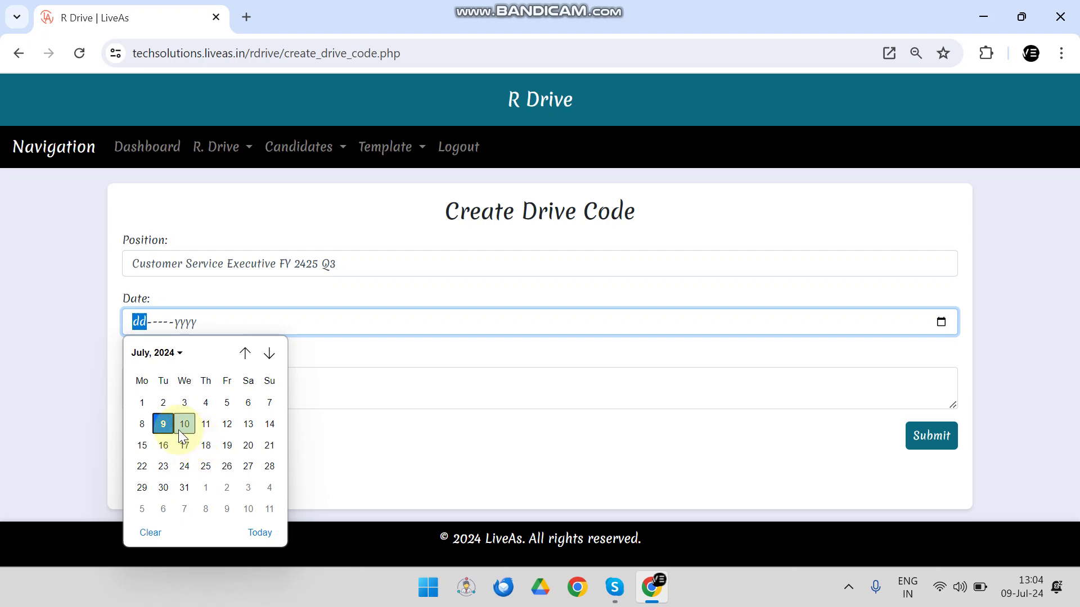
click(167, 428)
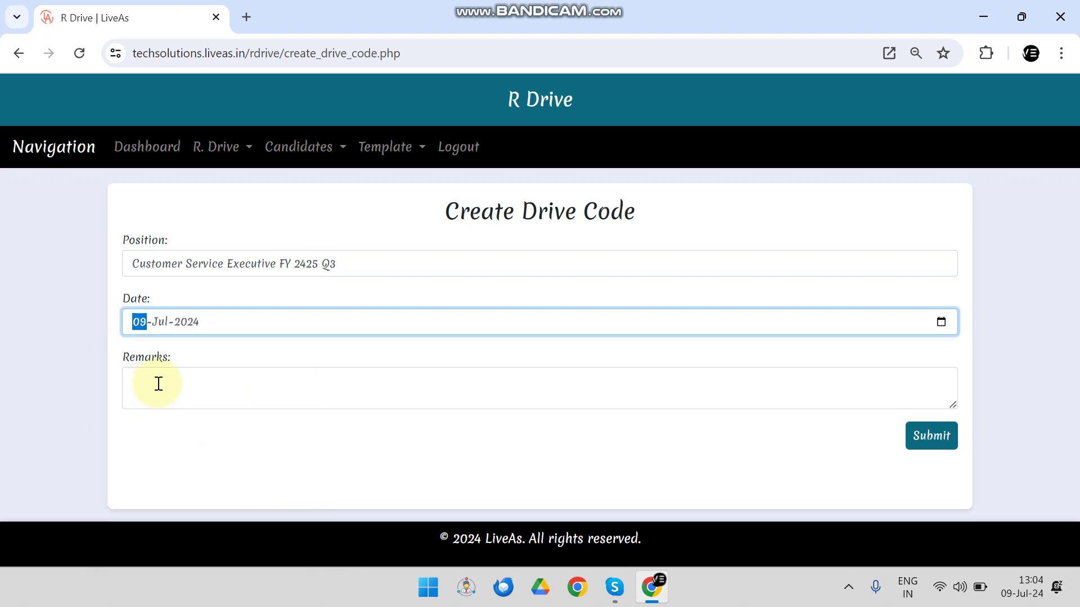
double_click(371, 261)
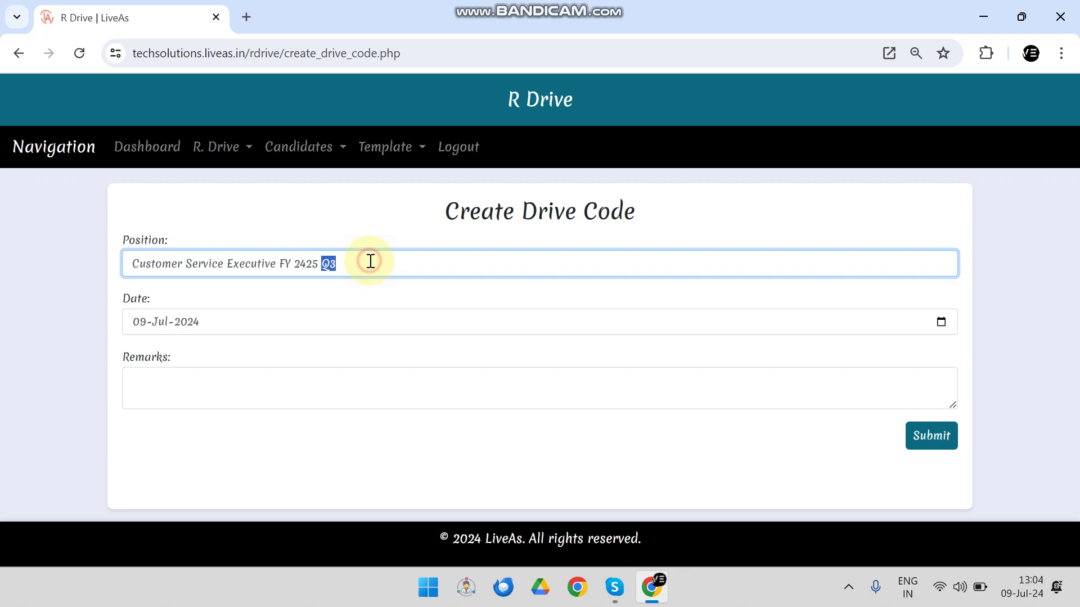
key(ctrl+a)
key(ctrl+c)
click(321, 386)
key(ctrl+v)
click(951, 436)
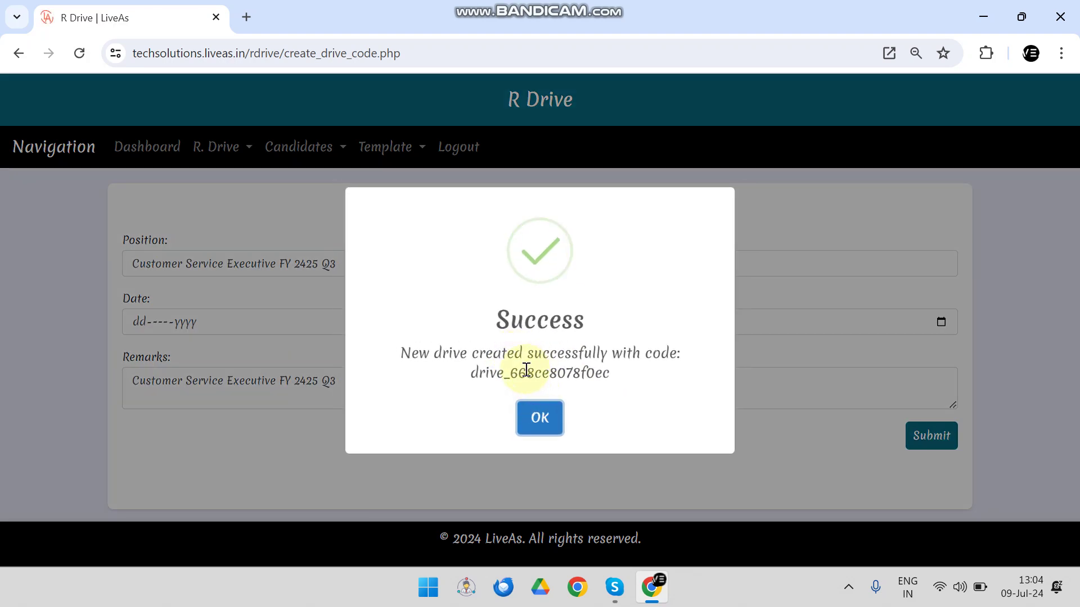
drag(485, 374, 652, 376)
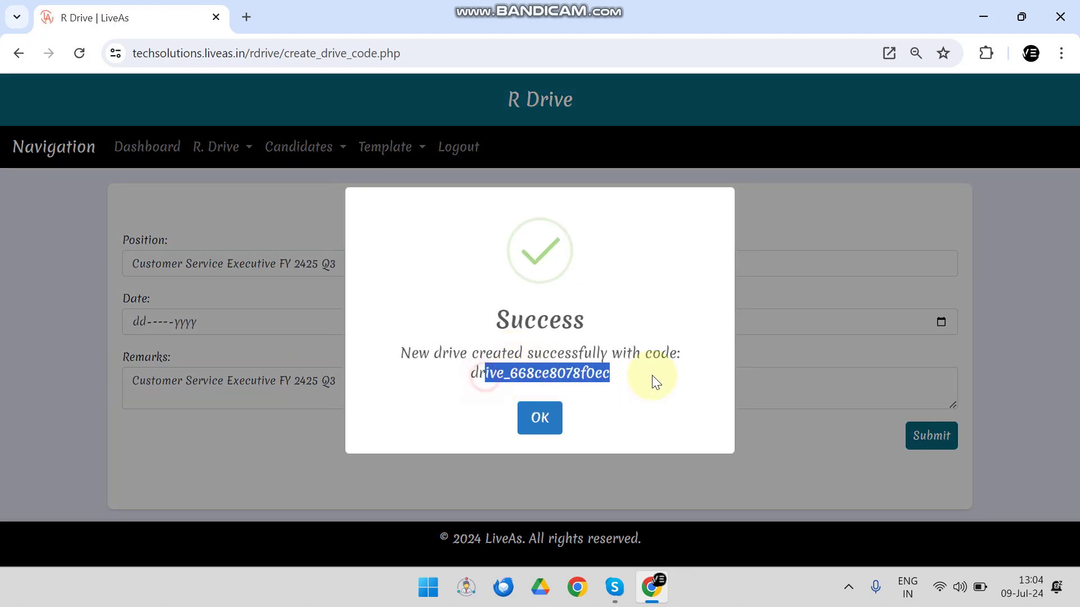
click(557, 426)
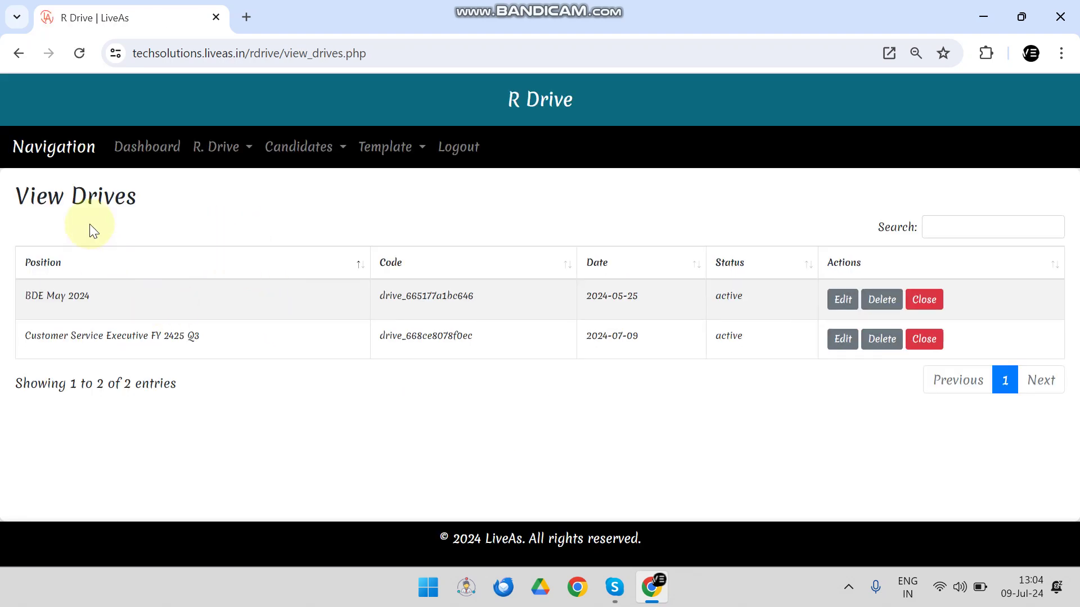
Open the list of drives and examine the positions of the BDE May 2024 and Customer Service Executive FY 2425 Q3 entries
click(222, 148)
click(227, 204)
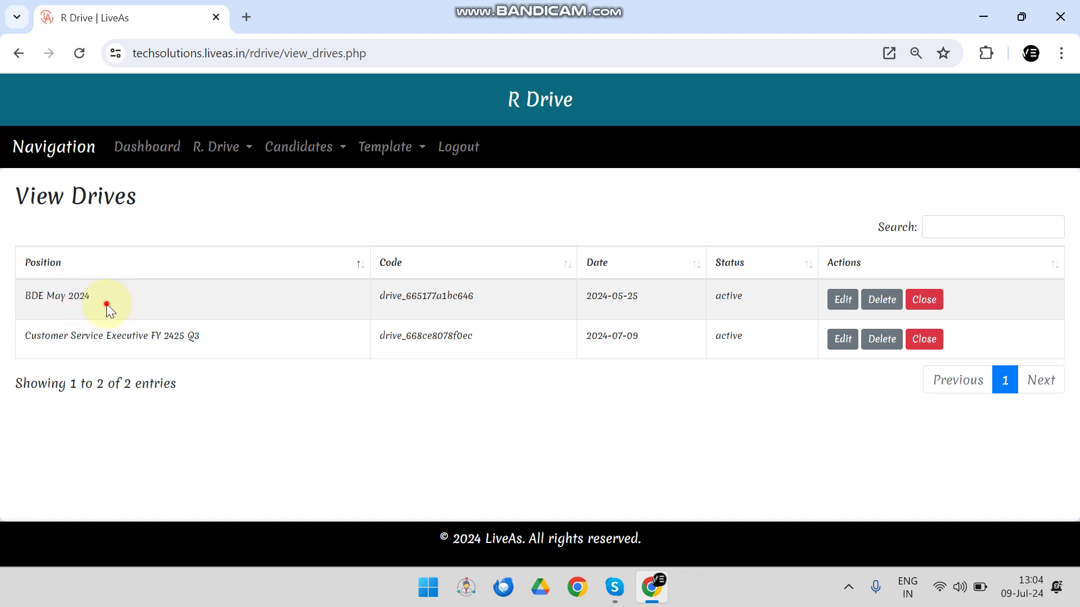
drag(110, 306, 28, 300)
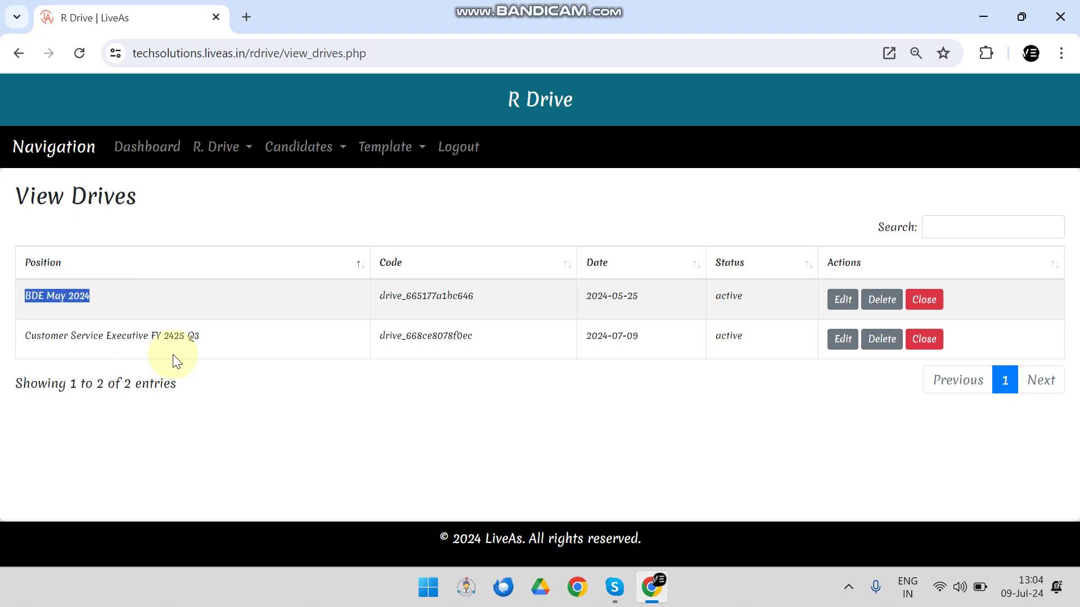
drag(58, 336, 225, 336)
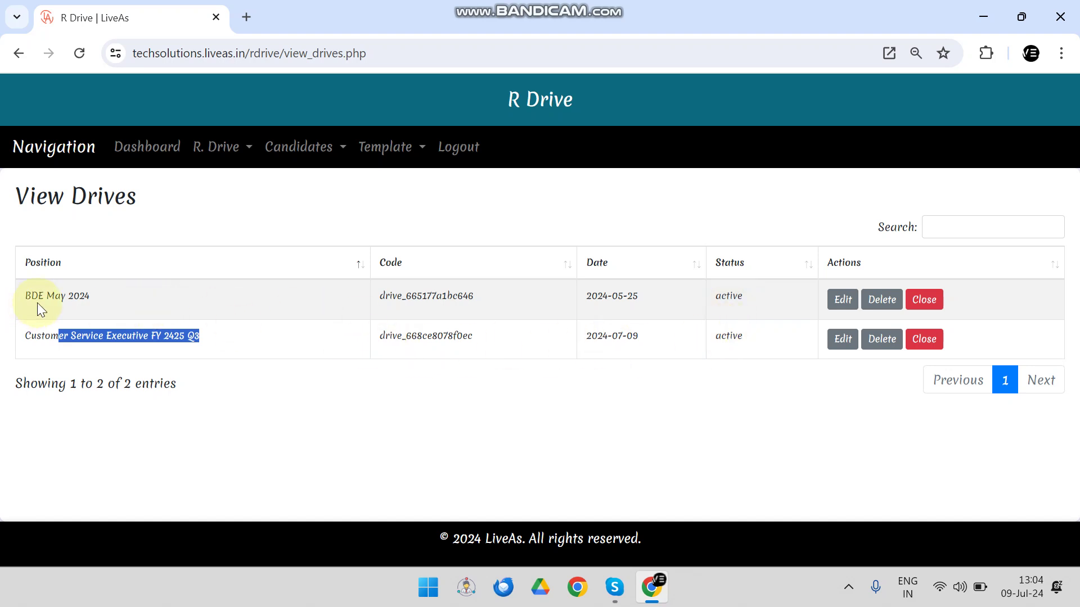
drag(23, 293, 218, 302)
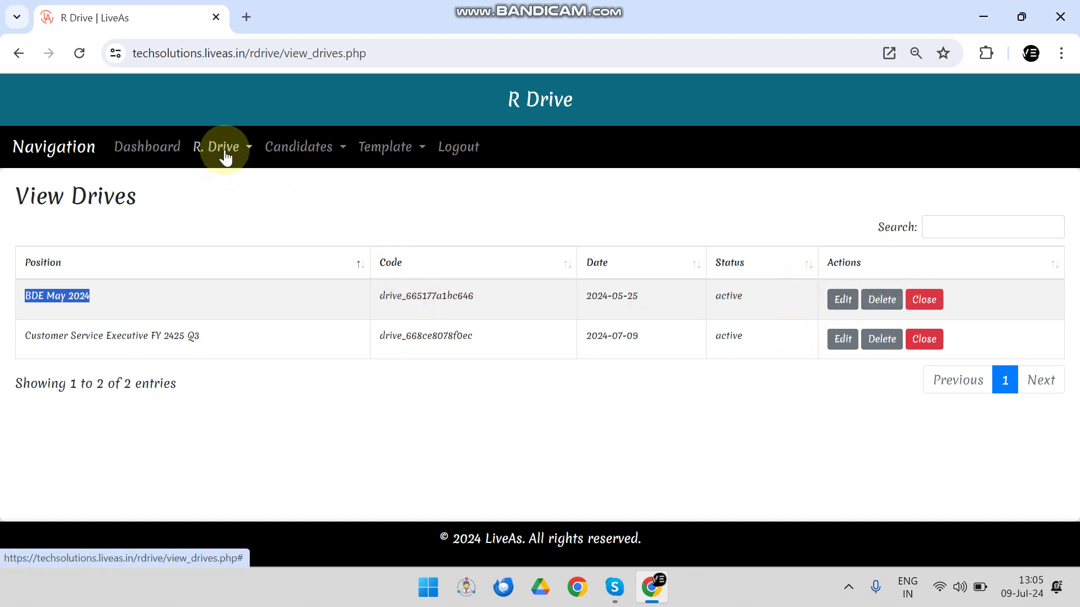
Open the form for adding a single candidate and inspect its available drive codes
click(323, 151)
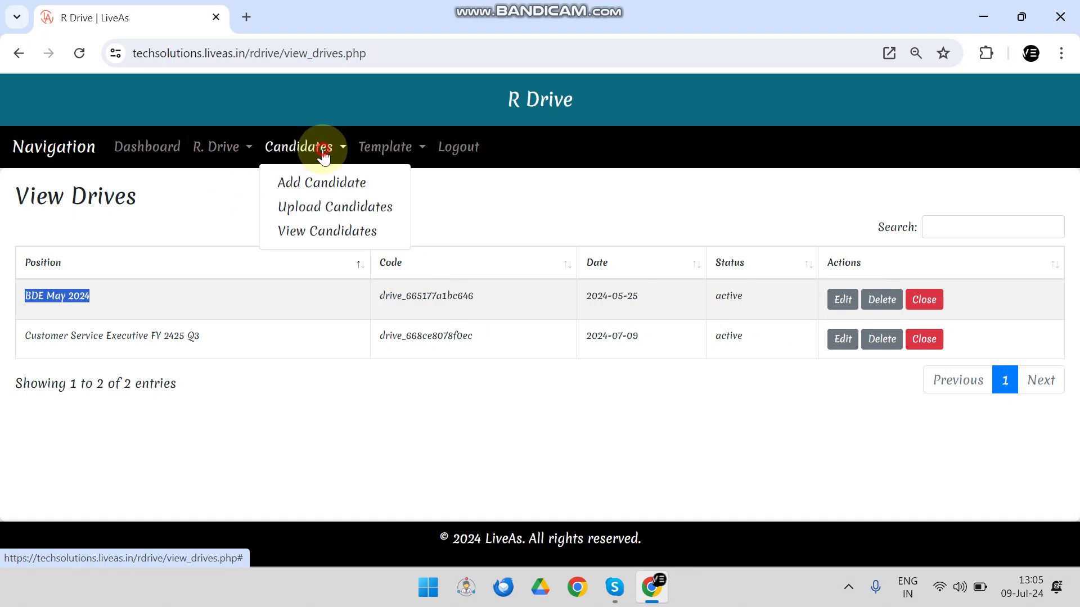
click(325, 186)
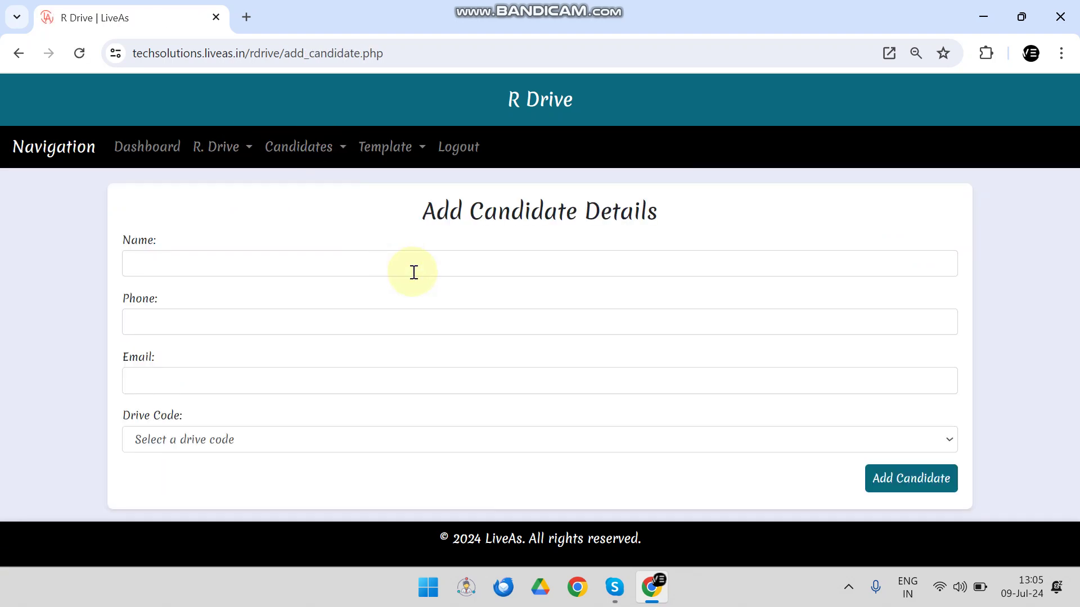
click(386, 444)
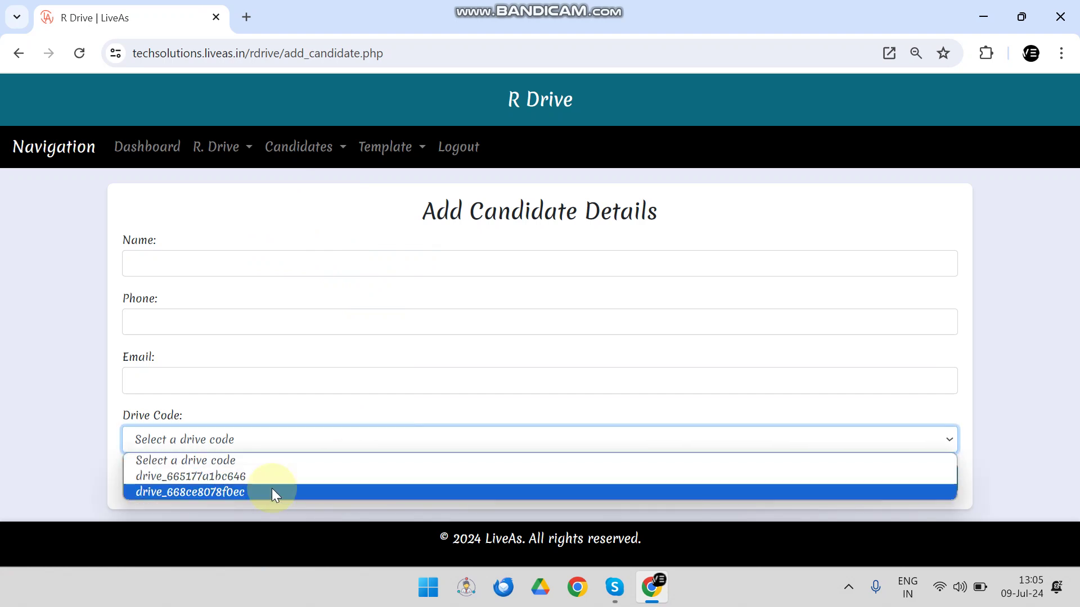
click(81, 338)
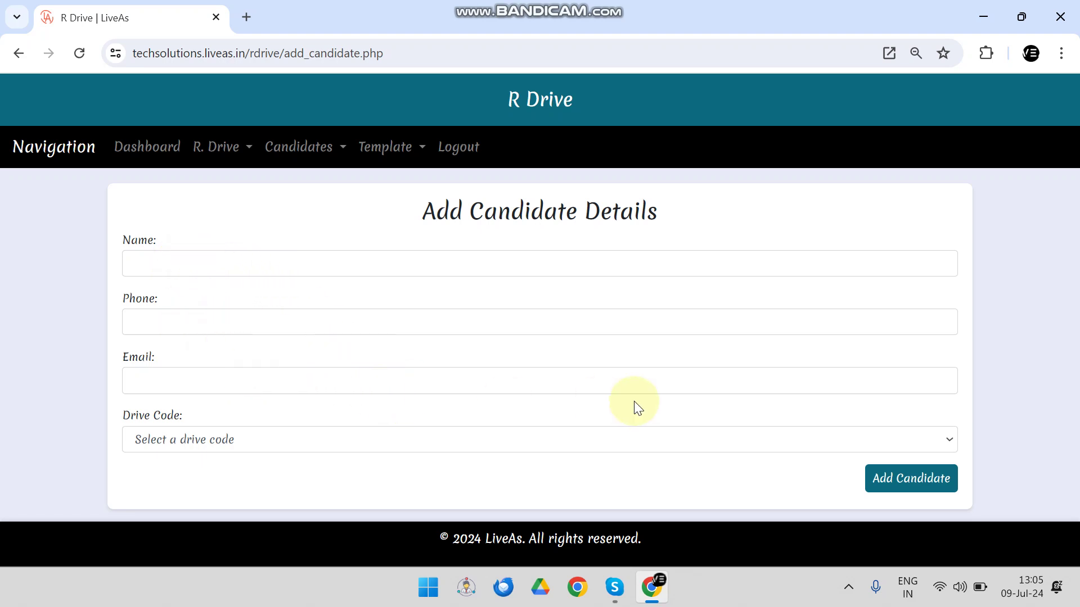
Open the candidate CSV upload page and look at the sample file note
click(290, 158)
click(300, 207)
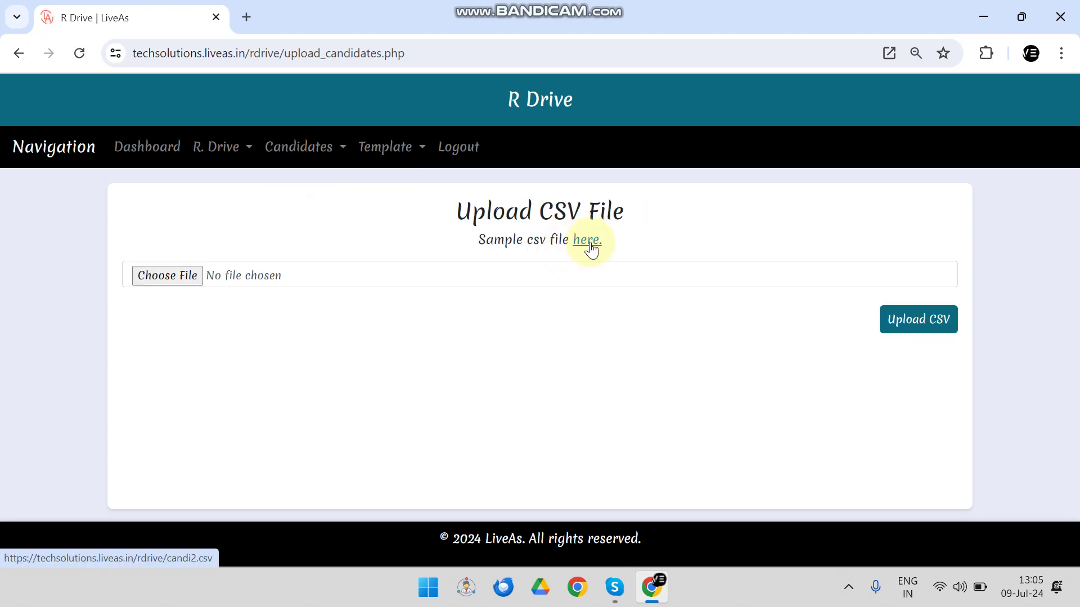
double_click(537, 240)
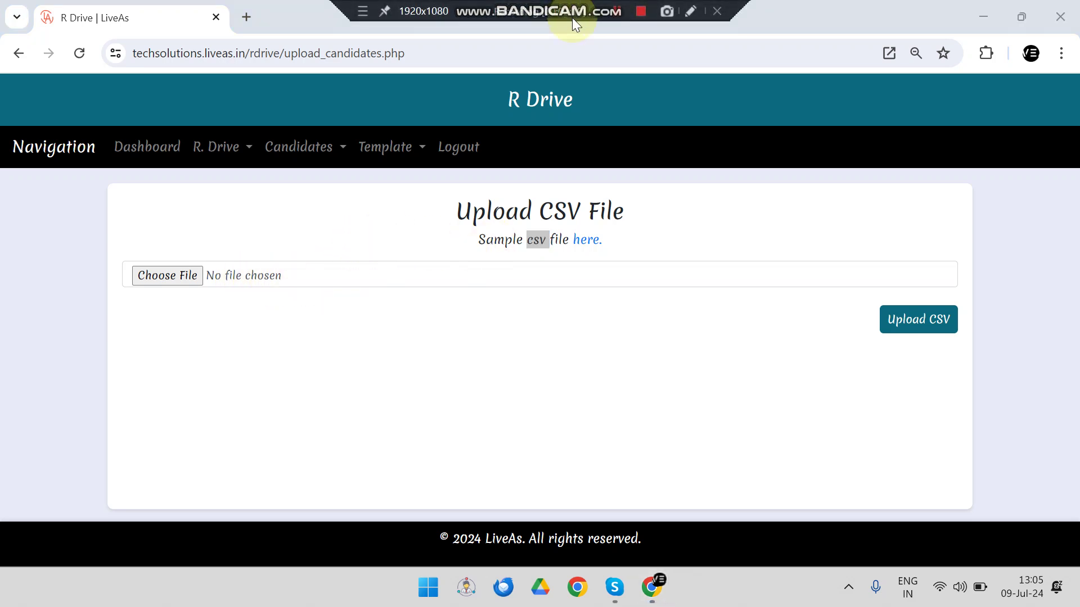
View the candidates of drive_665177a1bc646 and look through the whole list
click(313, 146)
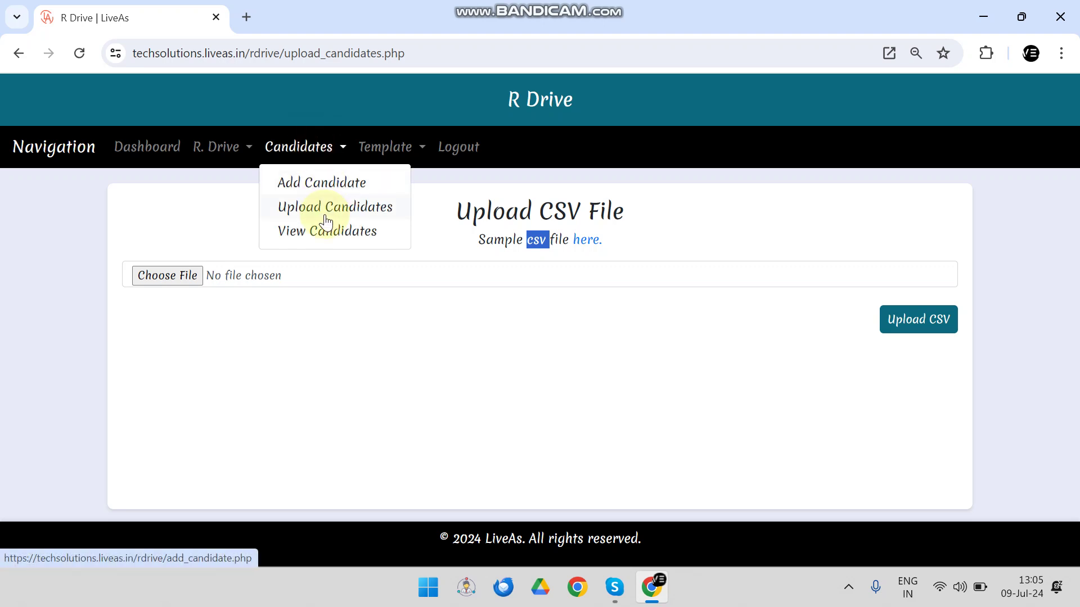
click(327, 230)
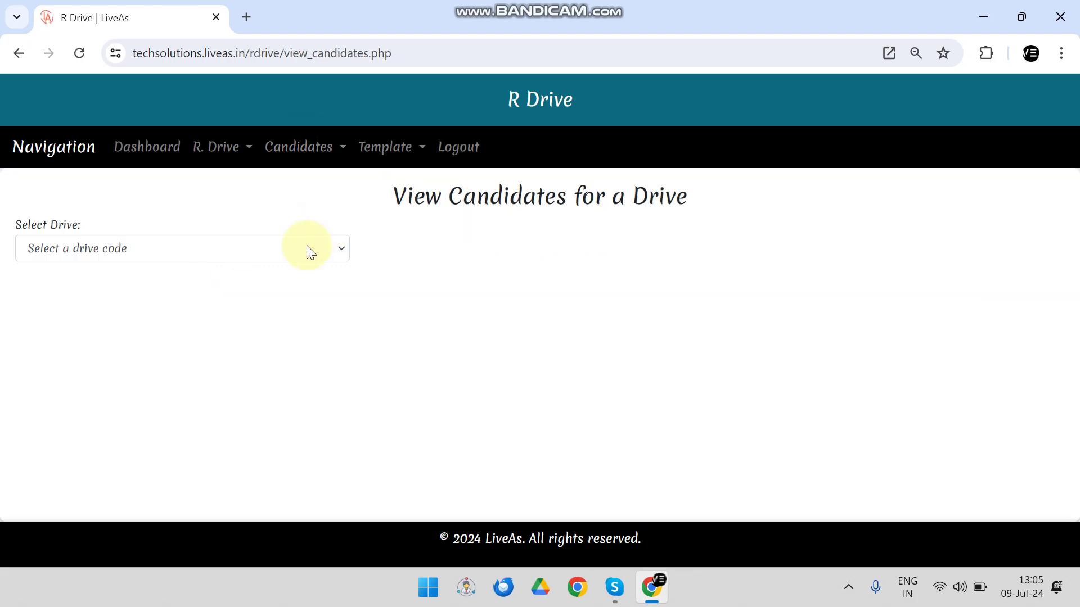
click(126, 253)
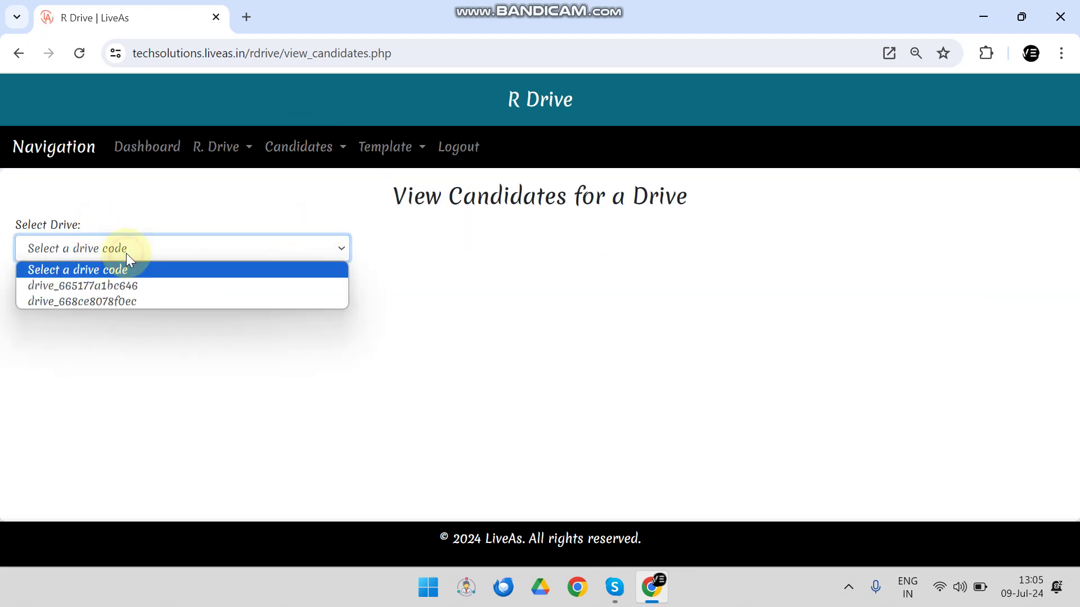
click(129, 287)
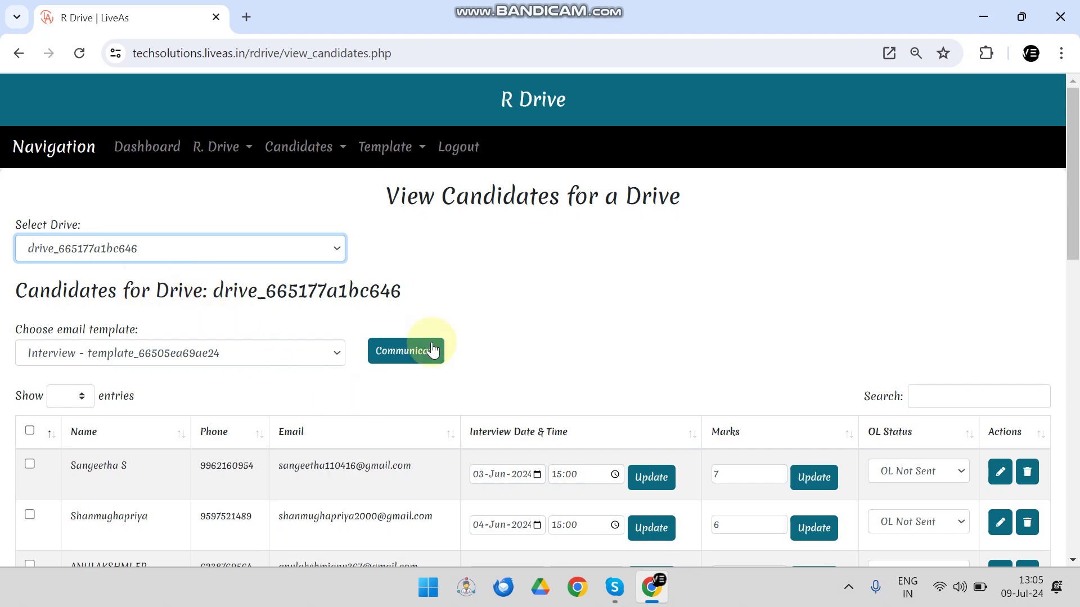
scroll(348, 333, down, 10)
scroll(450, 333, up, 10)
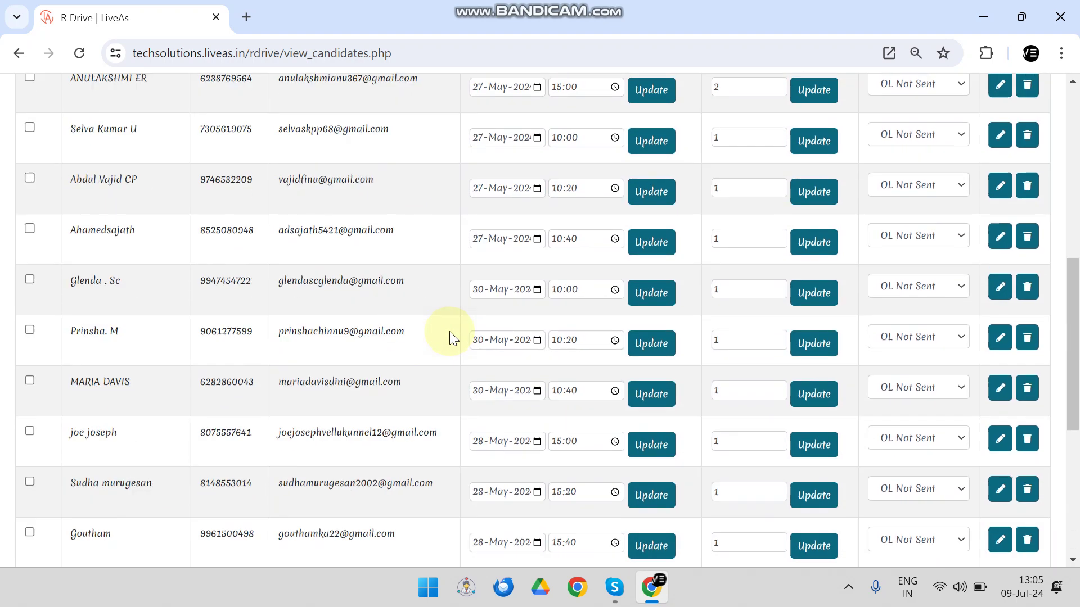
Switch the candidates view to drive_668ce8078f0ec and back to drive_665177a1bc646 to examine the candidate table's columns
click(228, 246)
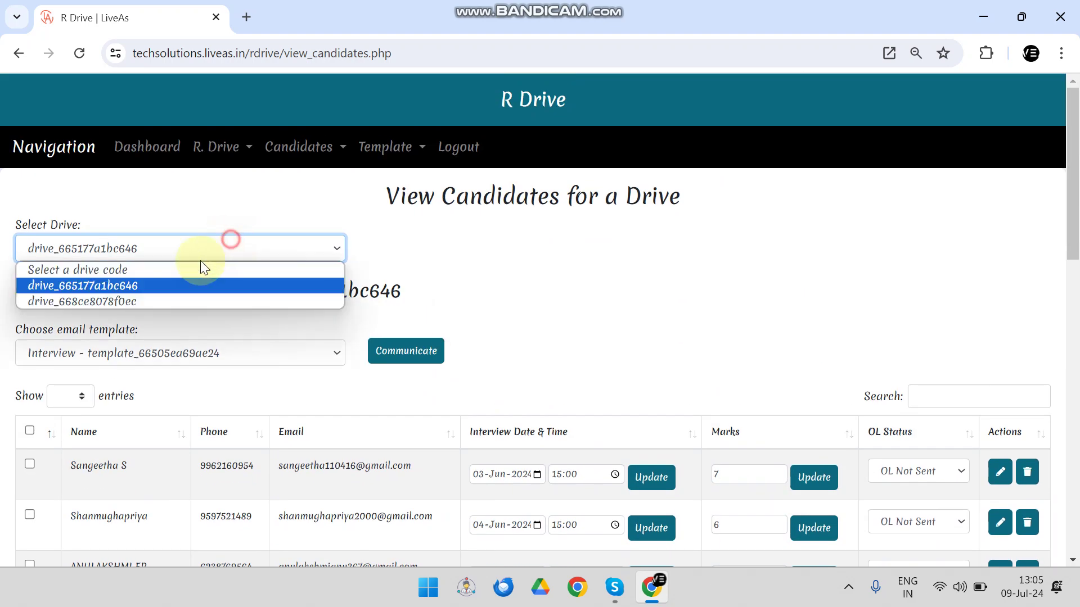
click(137, 305)
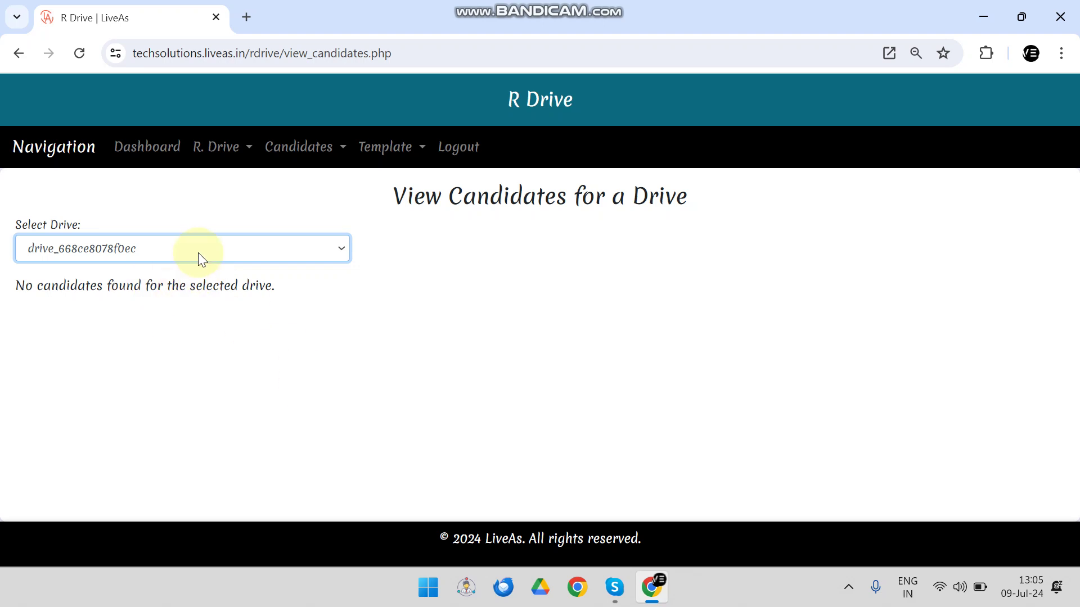
click(199, 251)
click(177, 286)
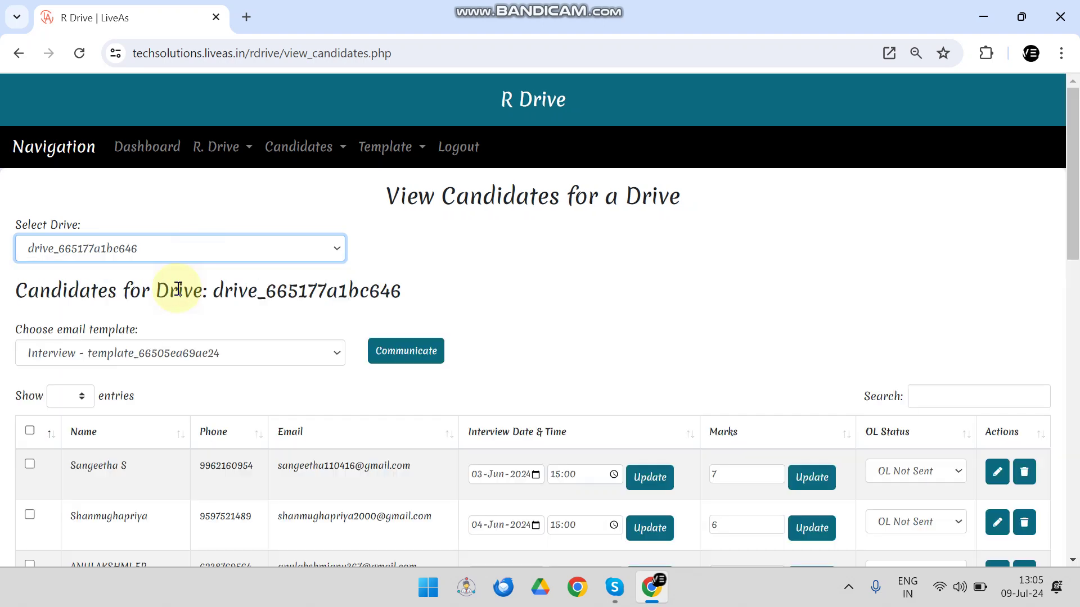
scroll(99, 379, down, 3)
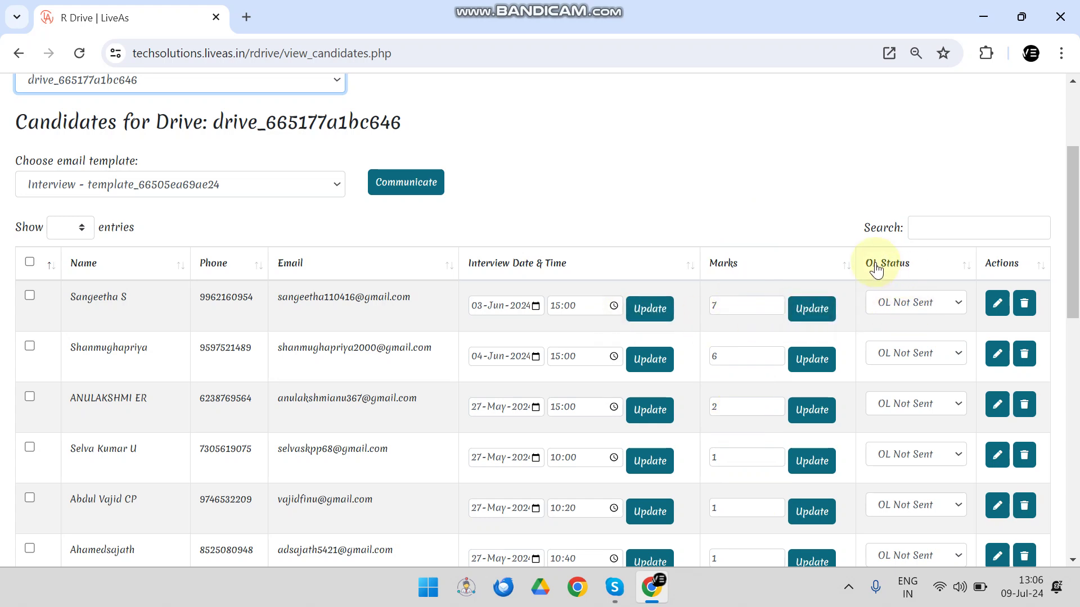
Inspect the first candidate's OL status options, open that candidate's edit page, and return to the candidates view
click(907, 303)
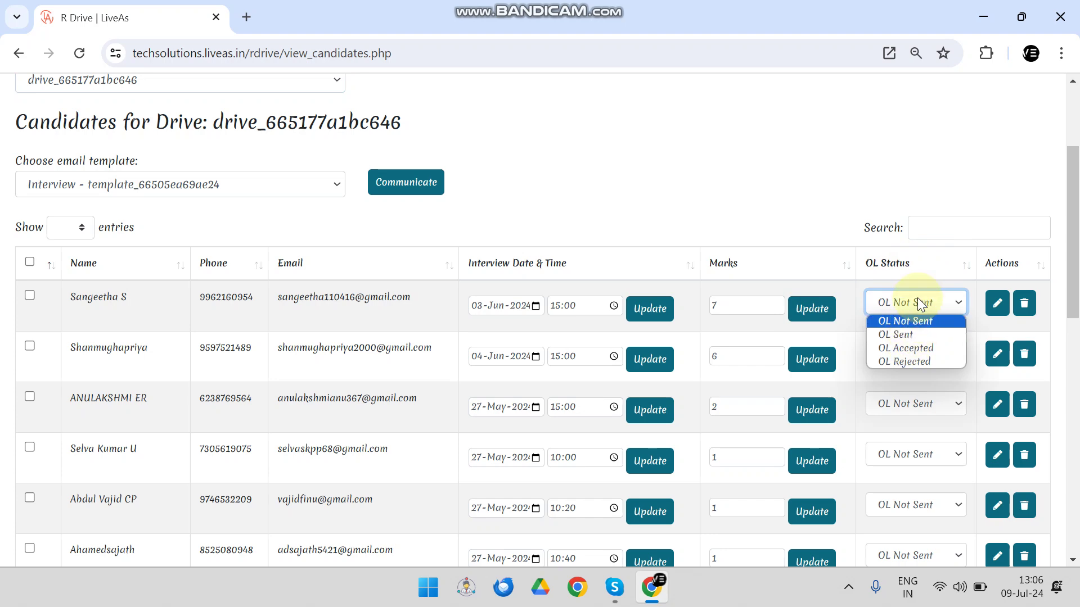
click(849, 174)
click(998, 304)
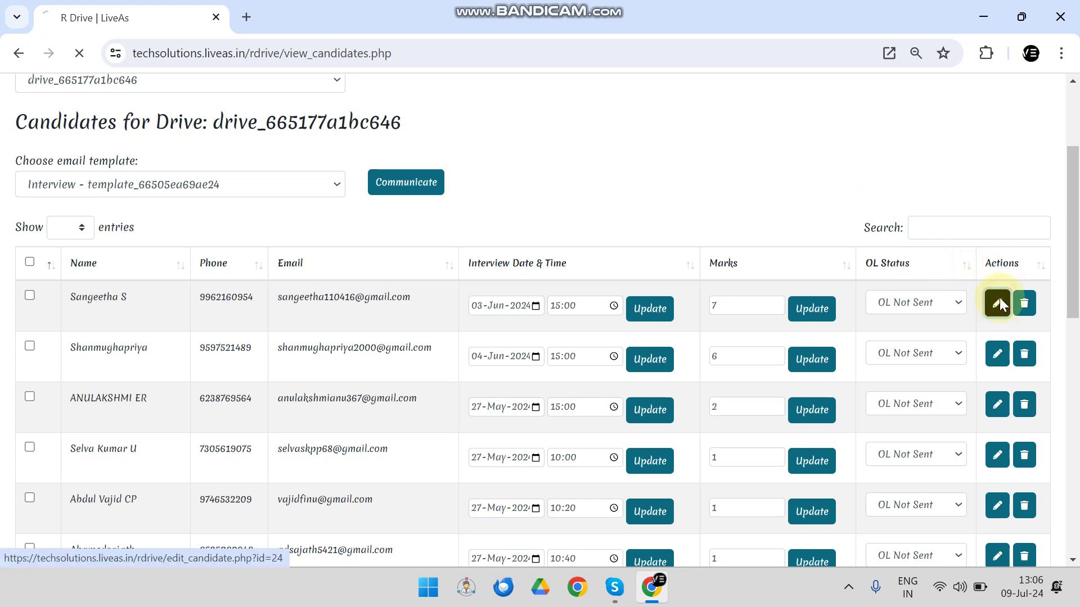
click(20, 52)
Try to show the candidates of drive_665177a1bc646, and switch the candidates view to drive_668ce8078f0ec
click(263, 245)
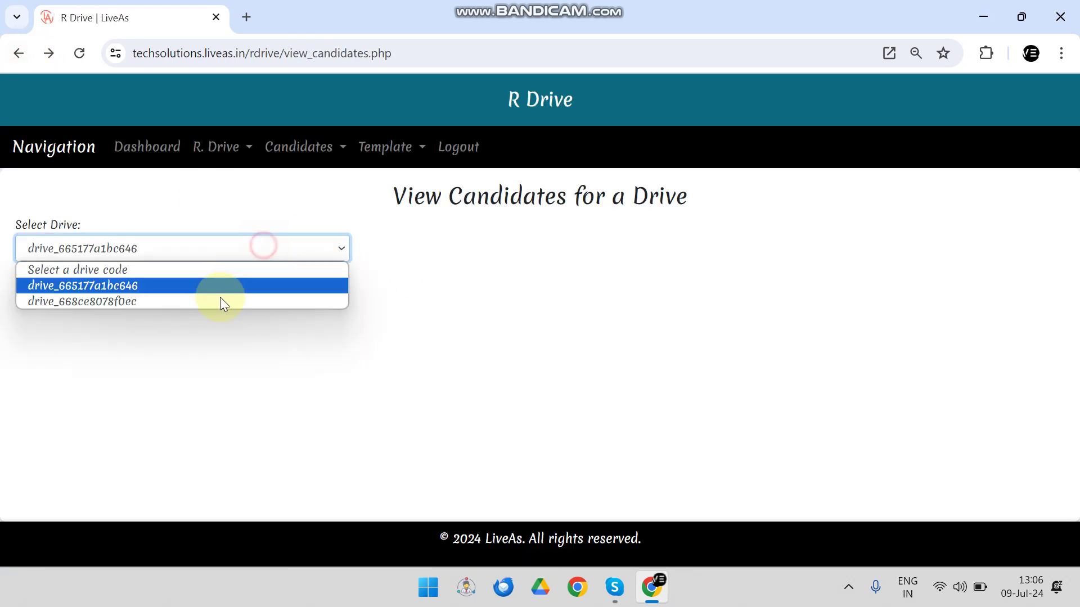
click(220, 292)
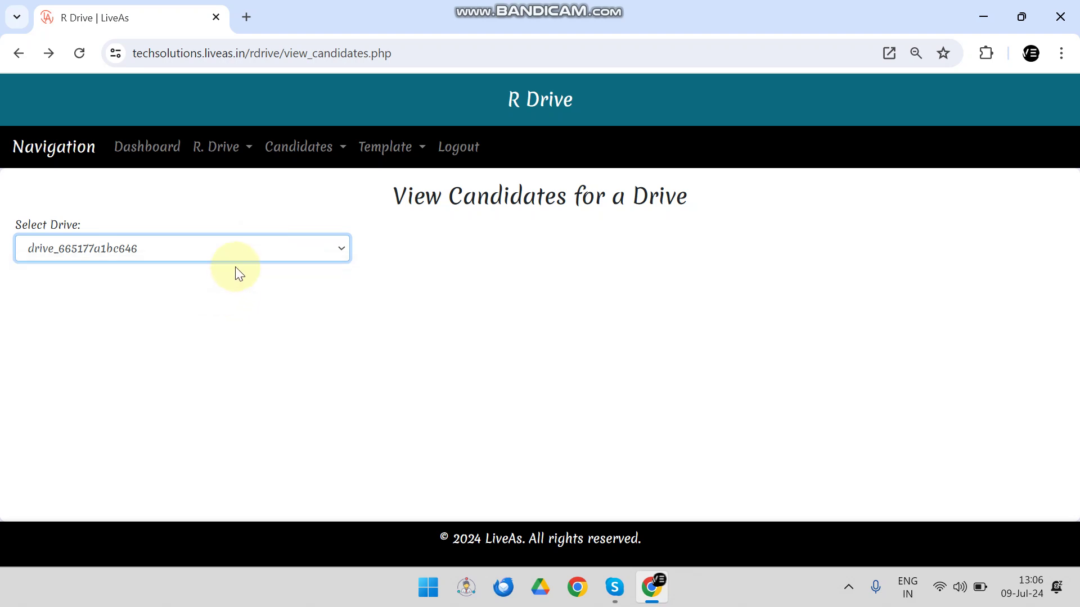
click(238, 263)
click(197, 301)
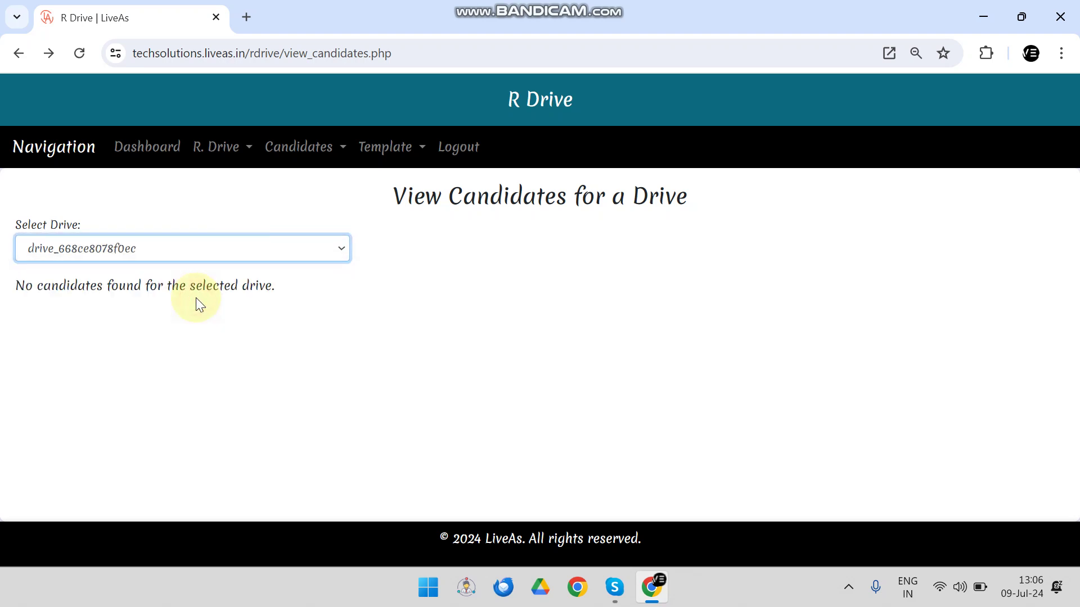
Reopen the candidates view and show the candidates of drive_665177a1bc646
click(332, 159)
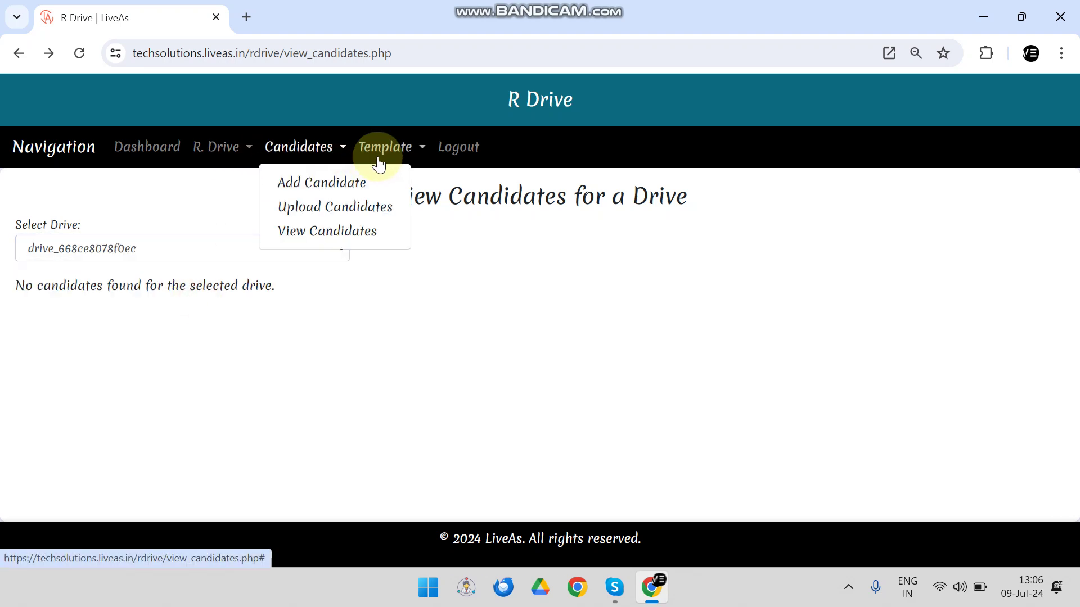
click(346, 232)
click(212, 255)
click(197, 283)
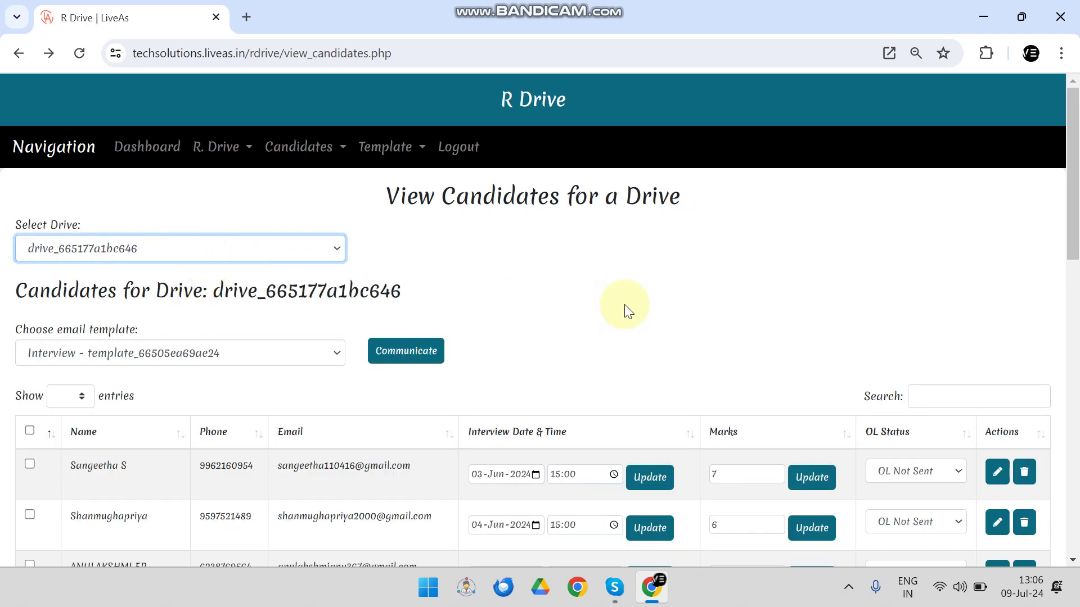
scroll(494, 302, down, 1)
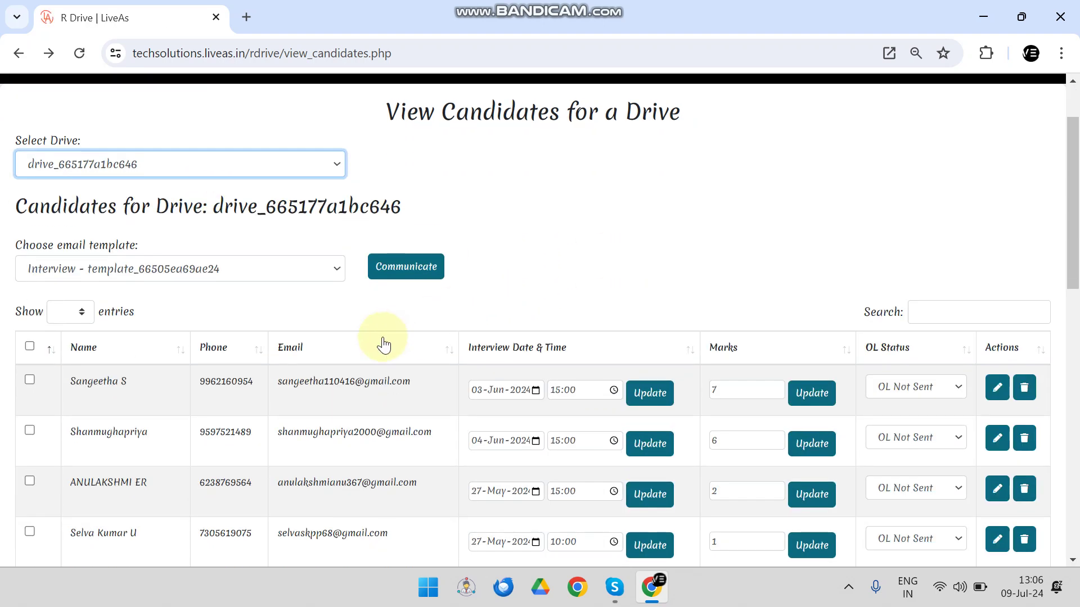
scroll(494, 330, up, 1)
Open the list of email templates and browse the Interview and Short List letters
click(405, 157)
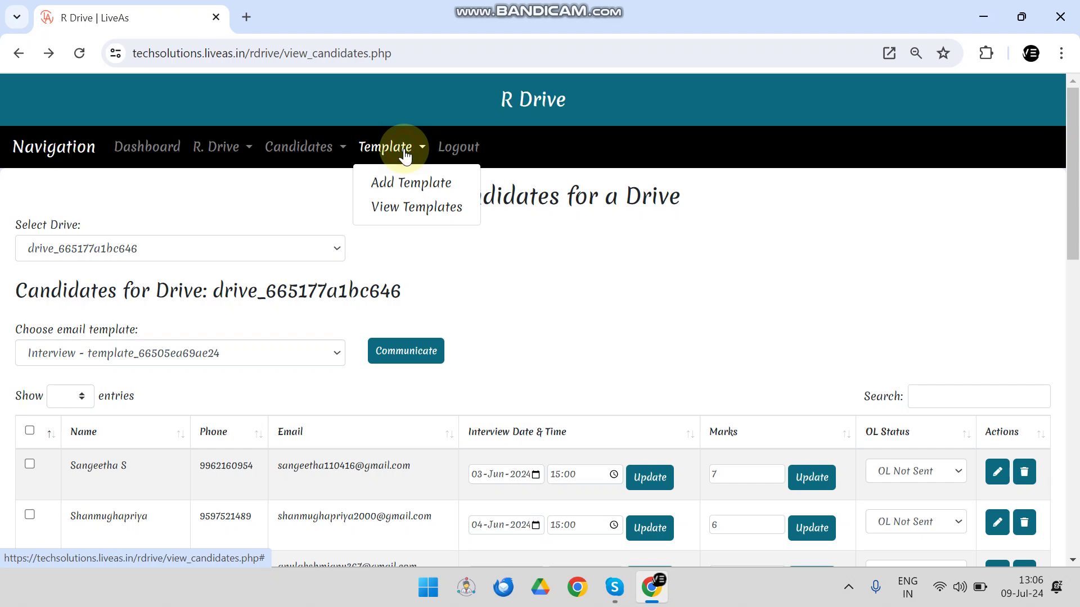
click(413, 209)
scroll(120, 329, down, 15)
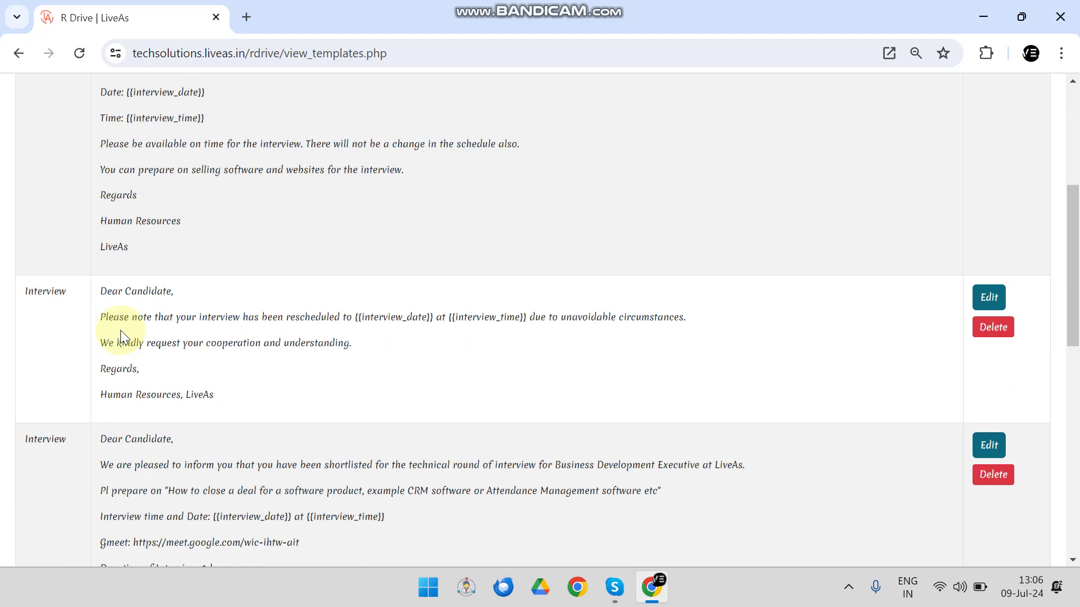
scroll(120, 329, up, 3)
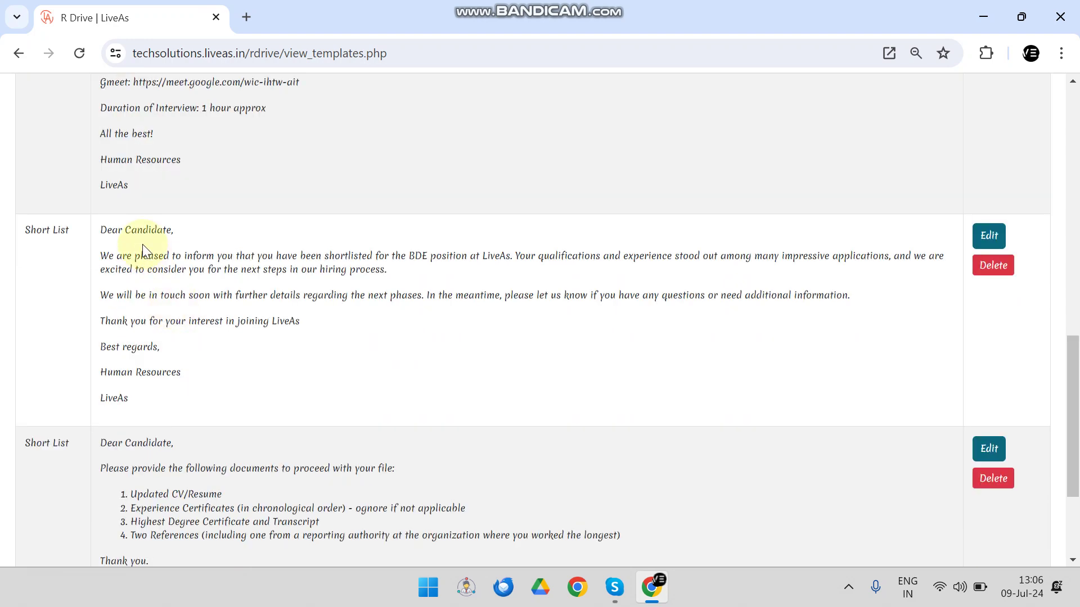
Highlight the first Short List letter's text and its phrase "BDE position at LiveAs", and look through the document-request template
click(105, 229)
drag(105, 230, 256, 383)
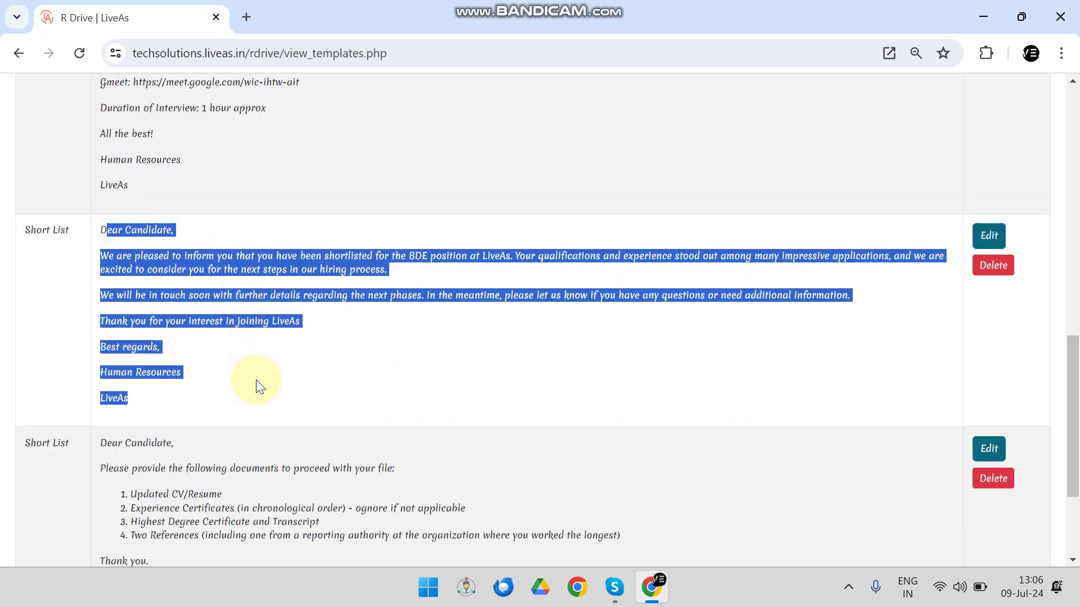
drag(409, 258, 511, 257)
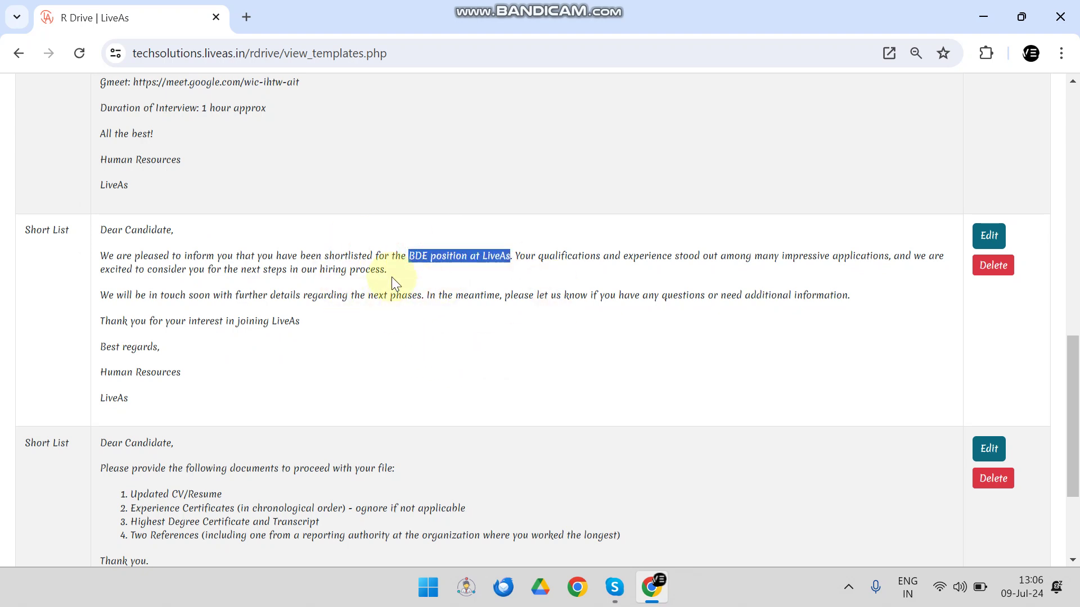
scroll(392, 281, down, 3)
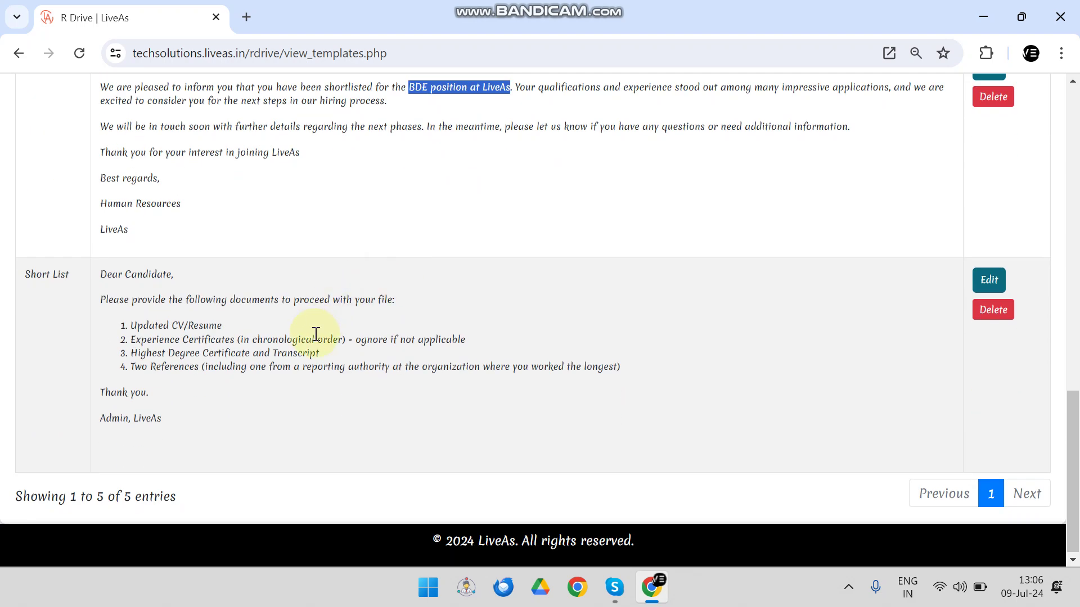
scroll(292, 332, up, 15)
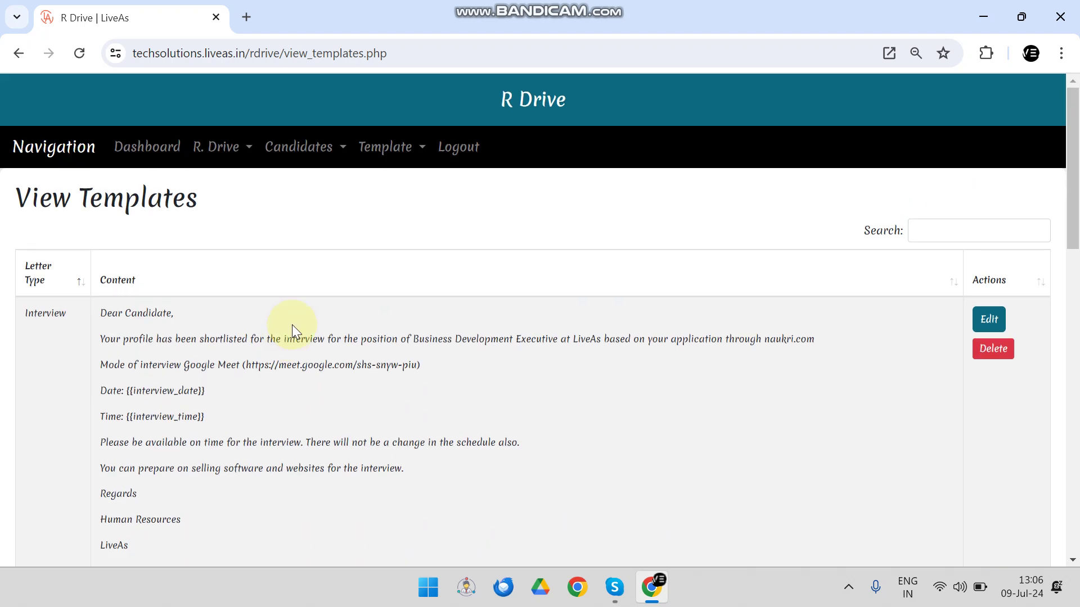
Open the new template form, dismiss the editor's version notice, and examine the letter types and content editor, keeping Short List
click(399, 148)
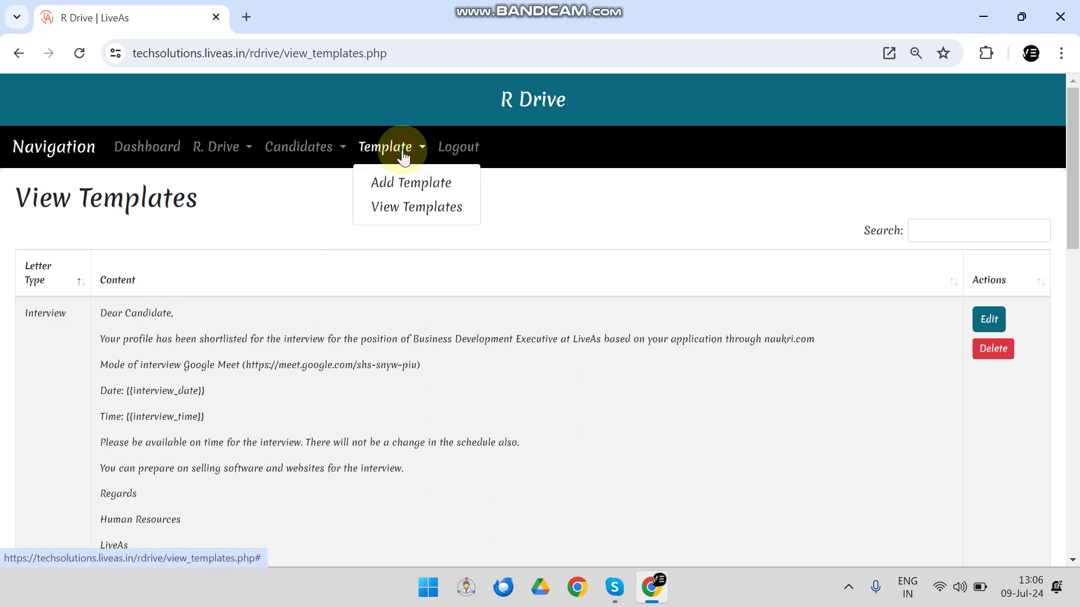
click(392, 182)
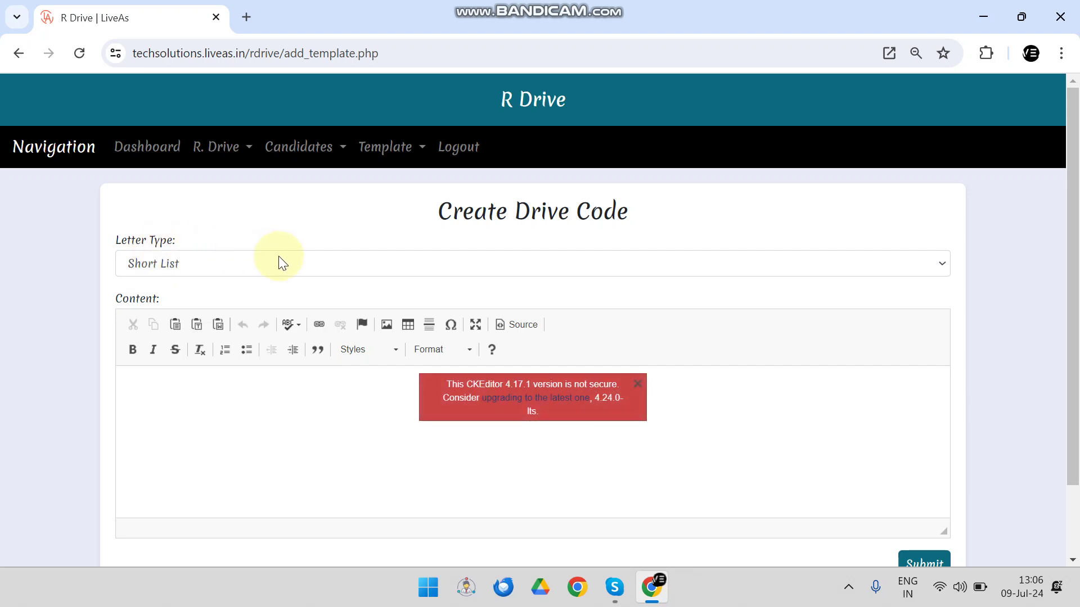
click(637, 384)
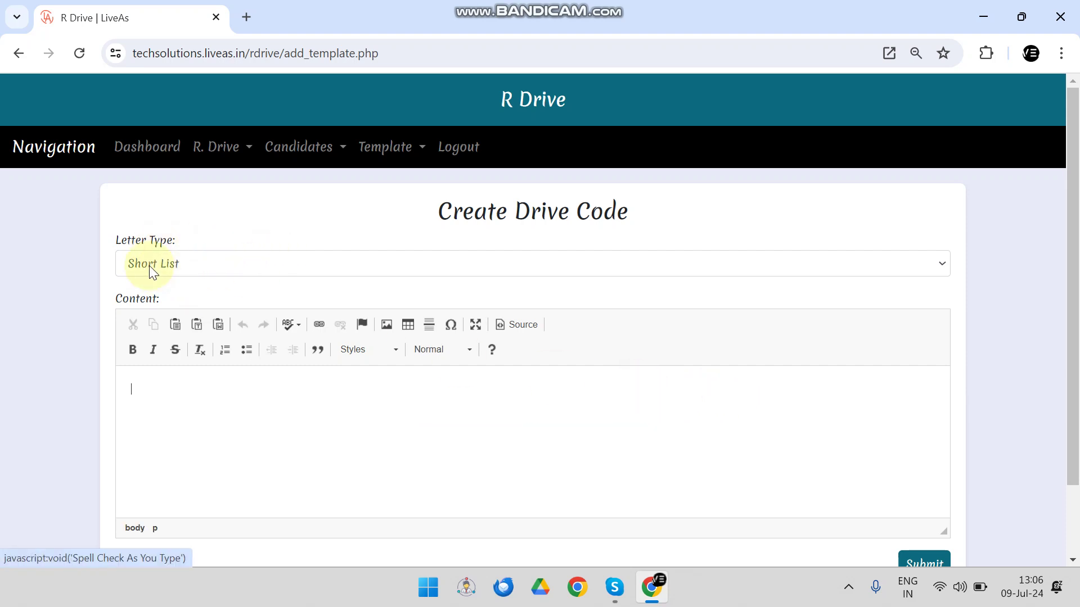
click(213, 266)
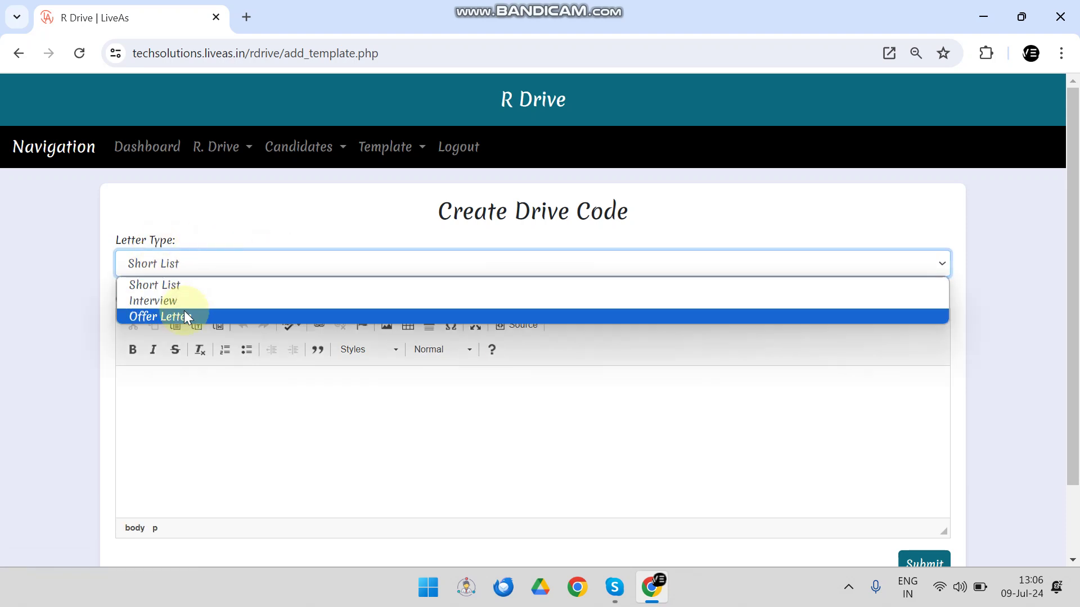
click(217, 290)
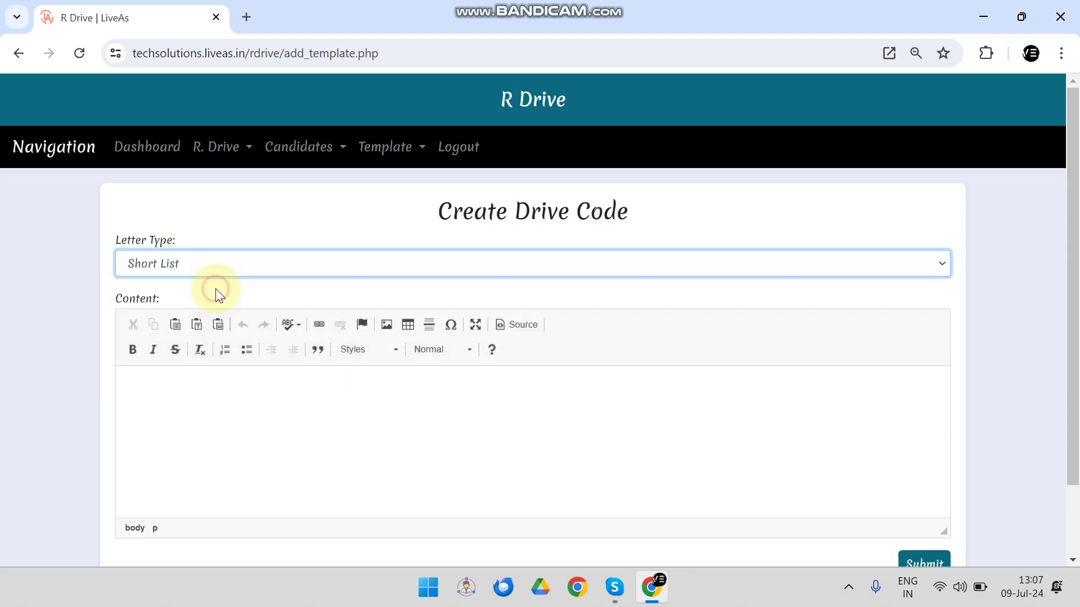
click(310, 405)
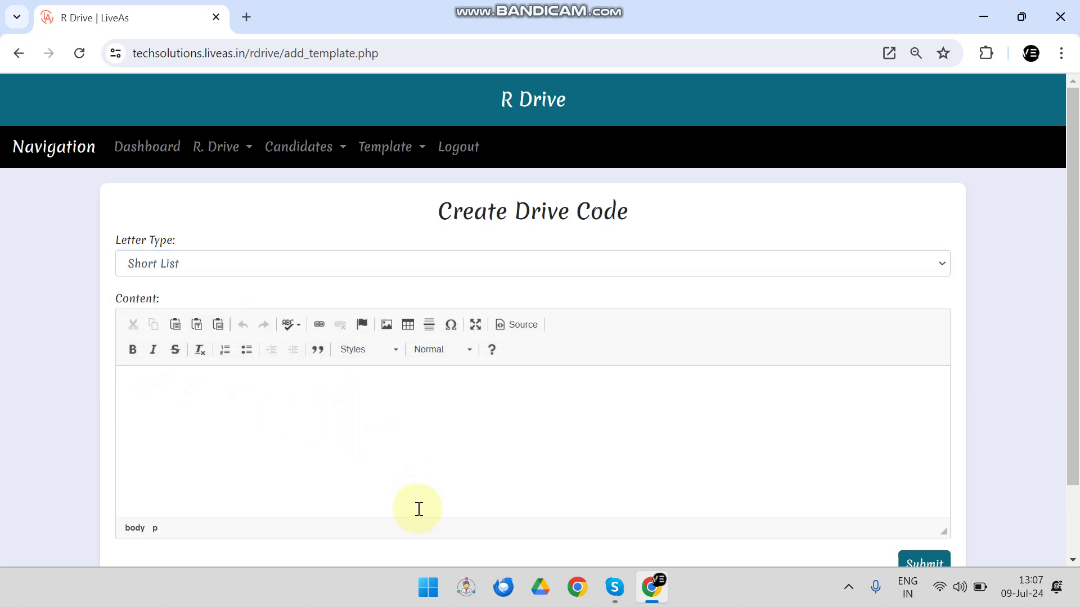
scroll(445, 431, down, 2)
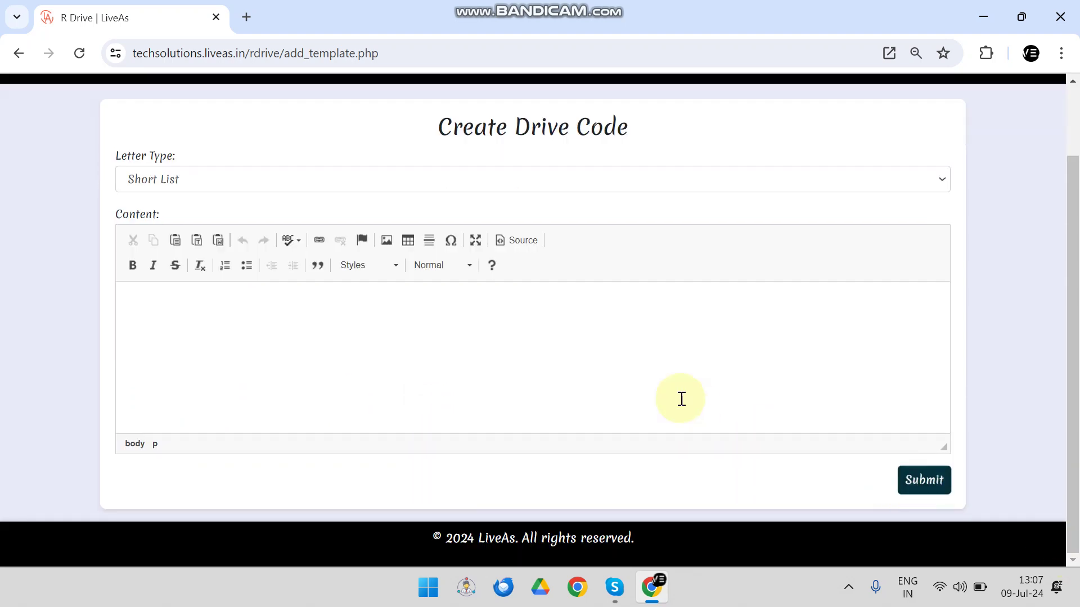
scroll(680, 397, up, 2)
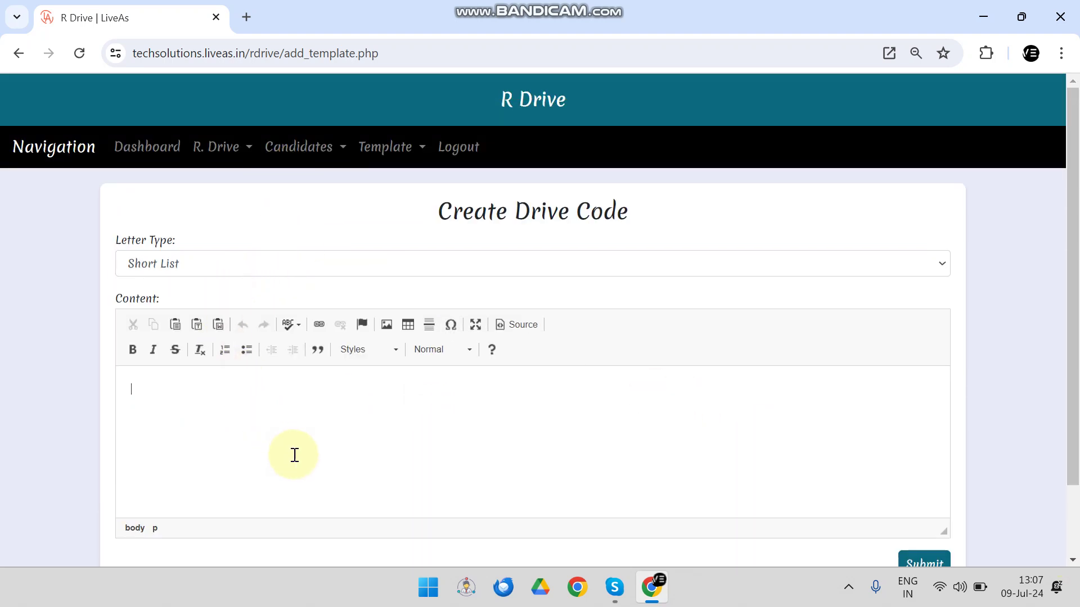
Show the candidates of drive_665177a1bc646 and select only the last candidate in the list
click(307, 151)
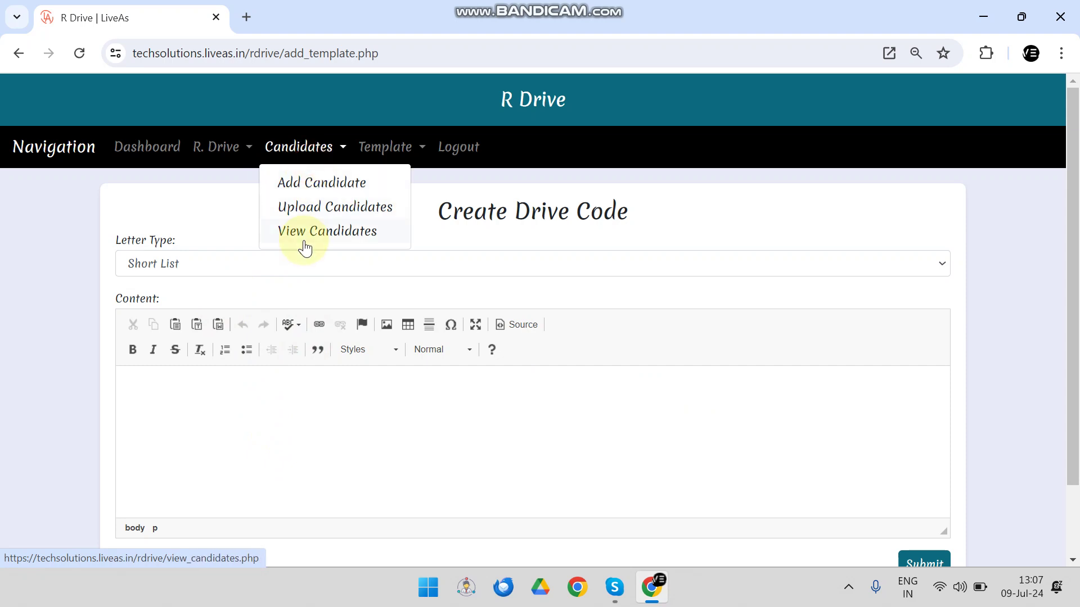
click(307, 233)
click(305, 243)
click(295, 287)
scroll(394, 379, down, 10)
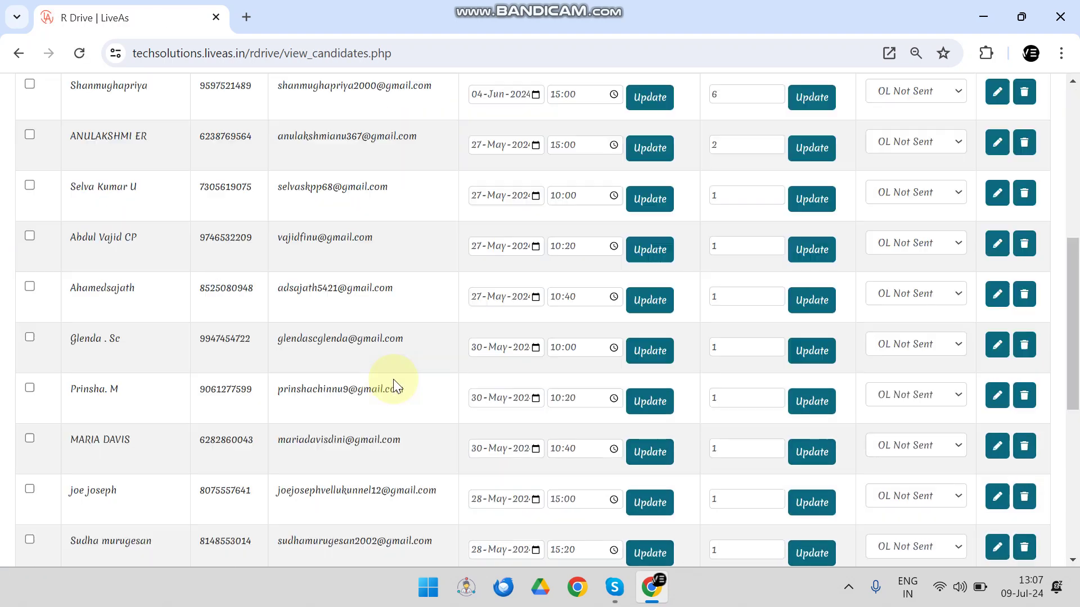
scroll(93, 387, down, 3)
scroll(90, 375, up, 6)
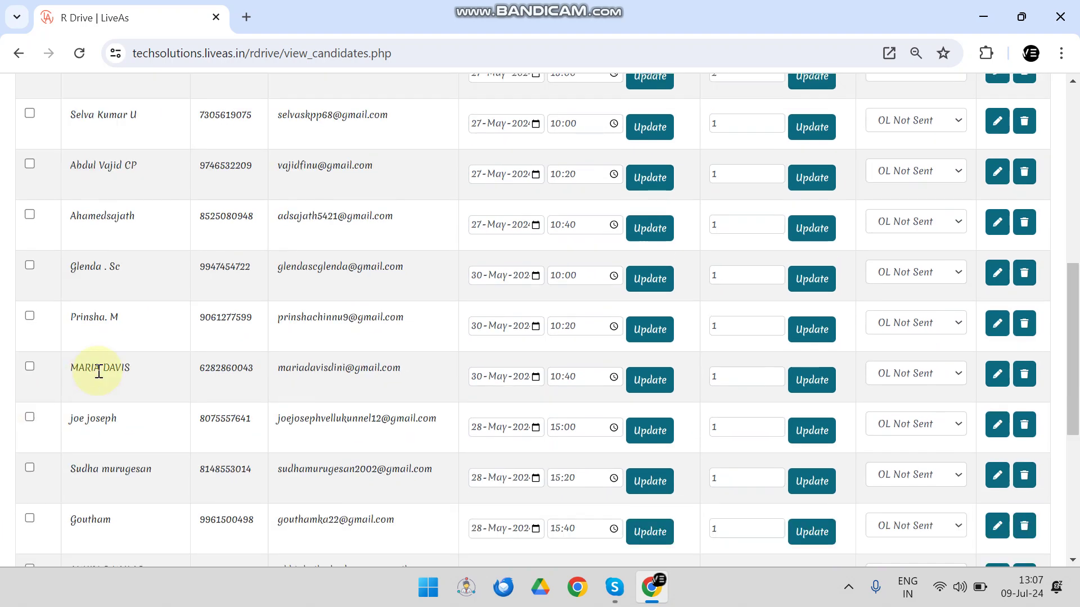
scroll(96, 373, down, 6)
click(28, 435)
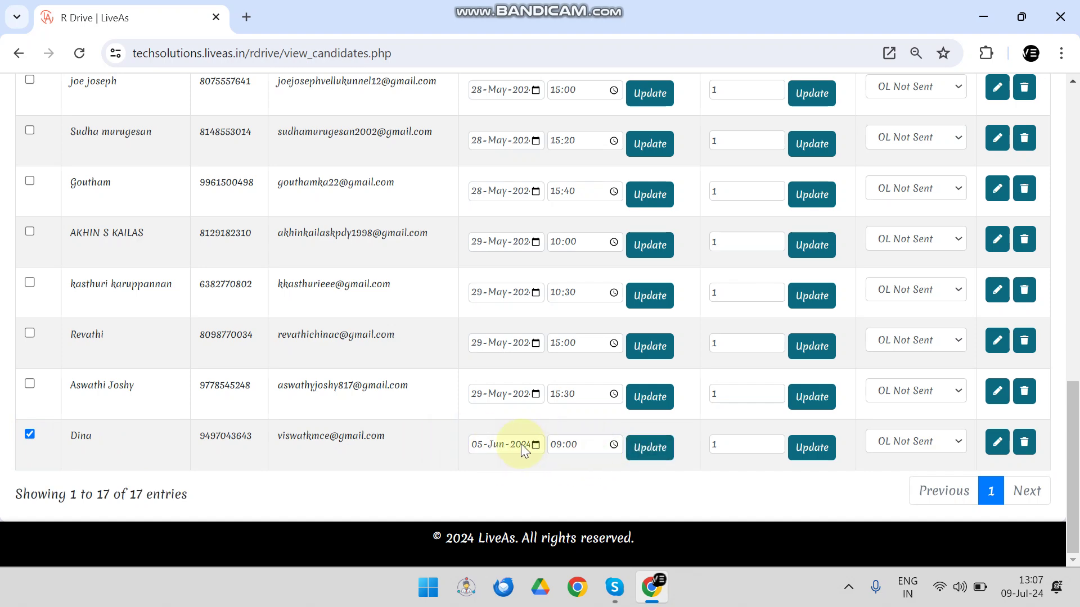
Email the selected candidate with the template Short List - template_66517a6df2832 and acknowledge the sending
scroll(521, 444, up, 13)
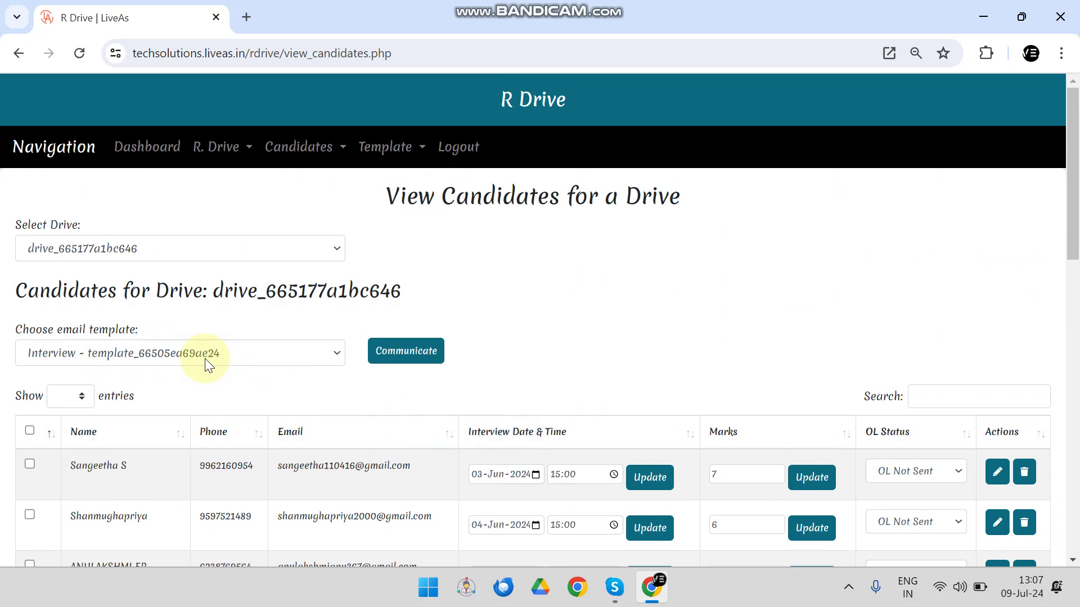
scroll(205, 359, down, 13)
scroll(229, 405, up, 4)
scroll(66, 359, up, 8)
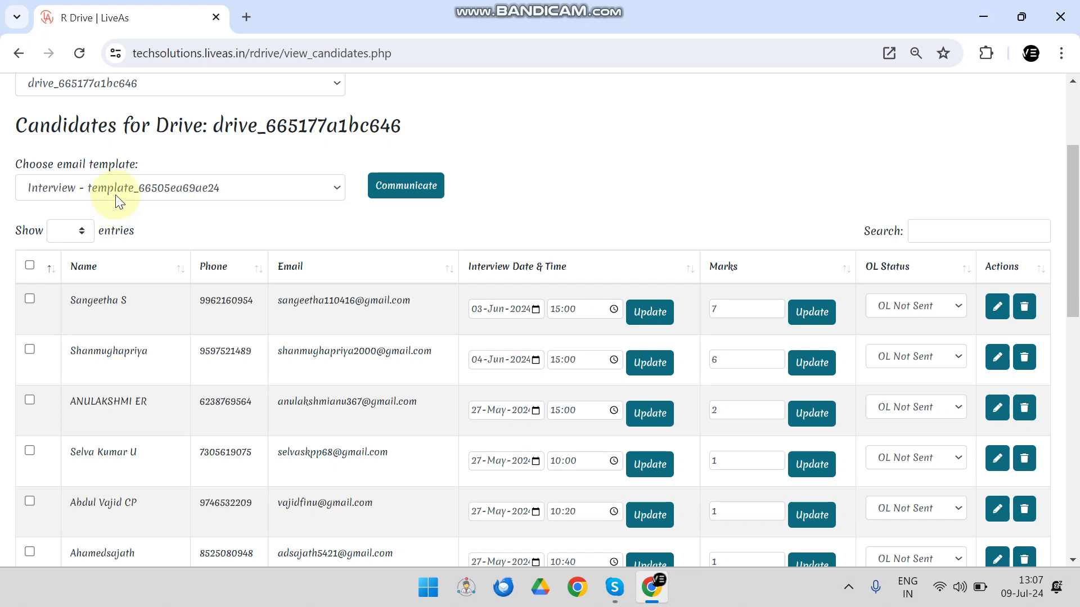
click(116, 195)
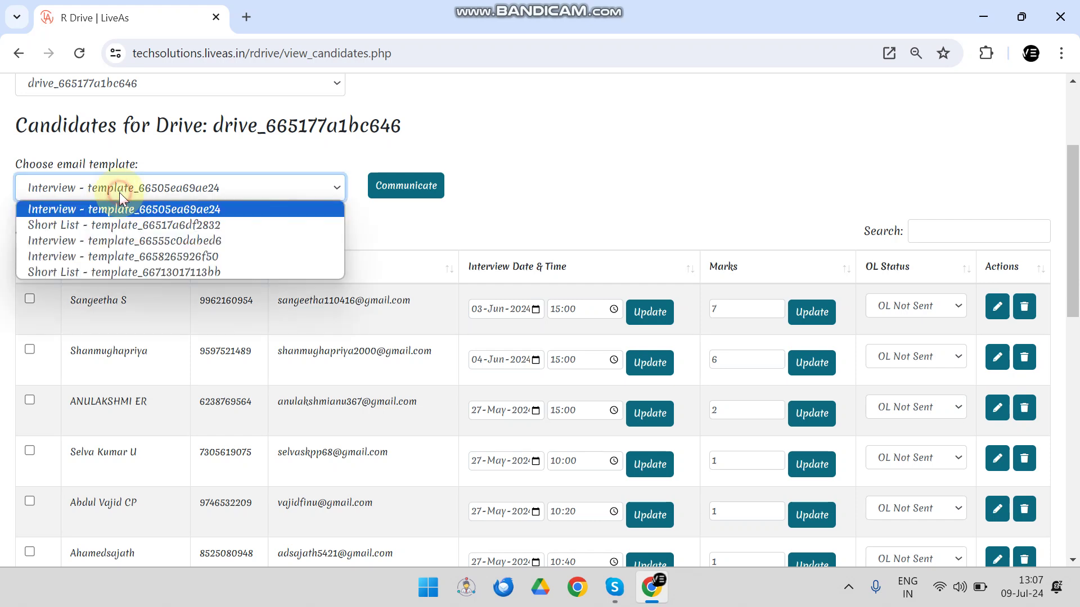
click(110, 224)
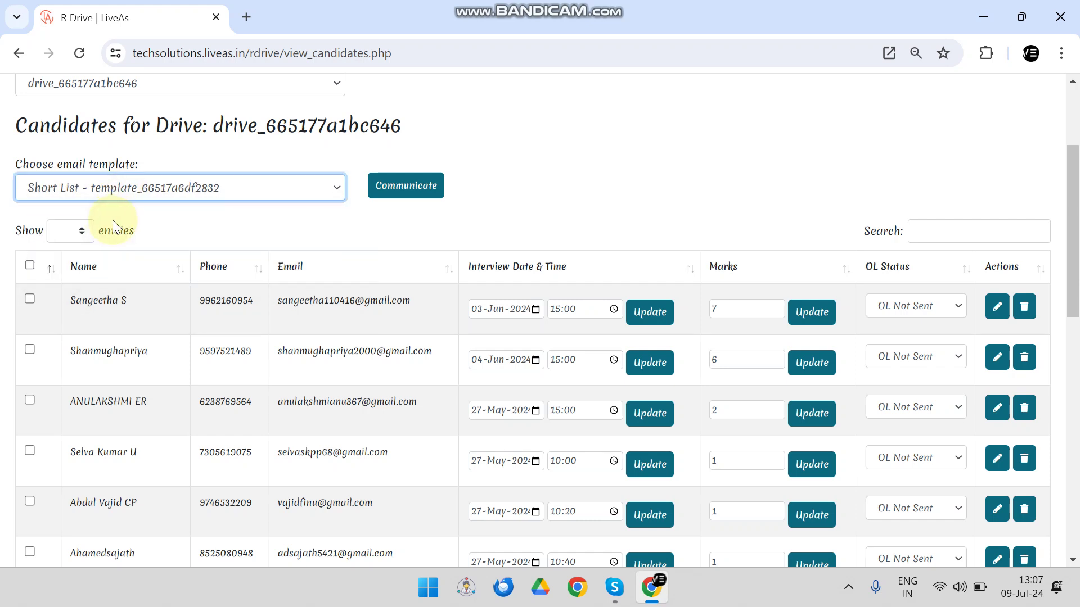
click(374, 193)
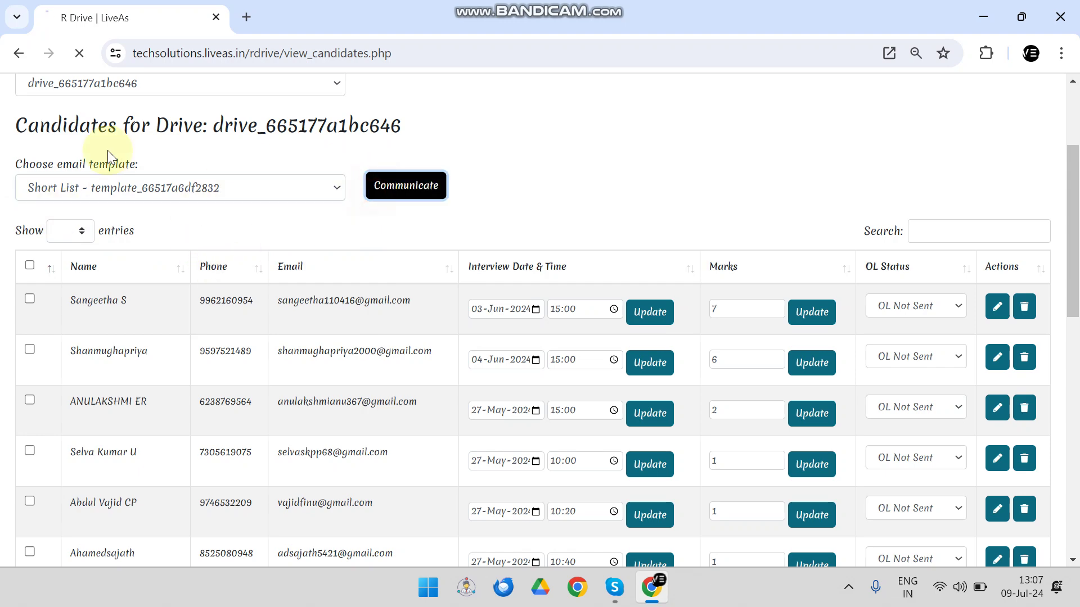
scroll(309, 352, down, 10)
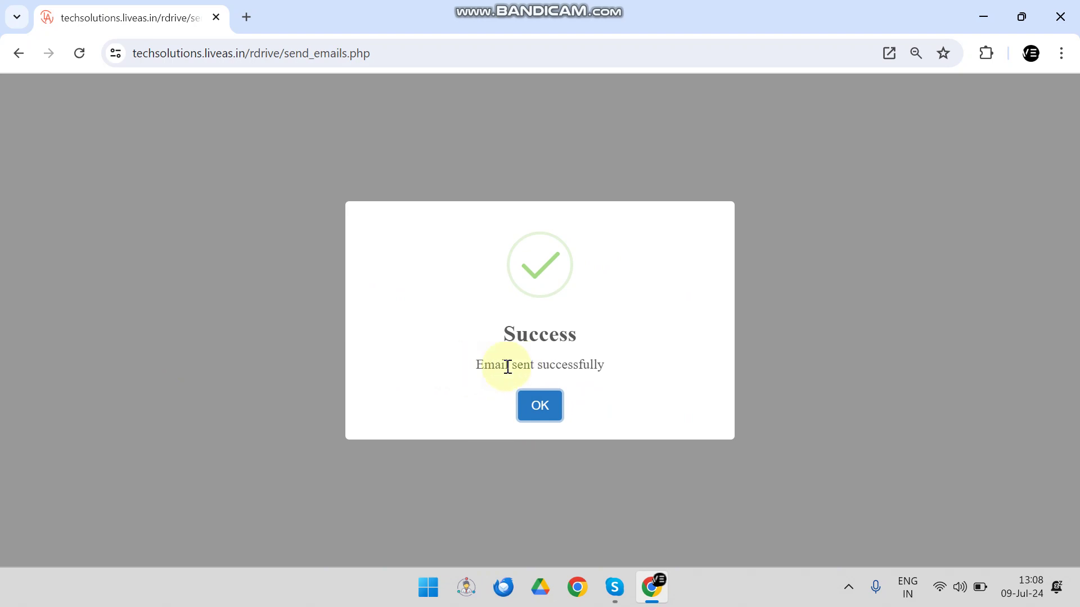
click(540, 406)
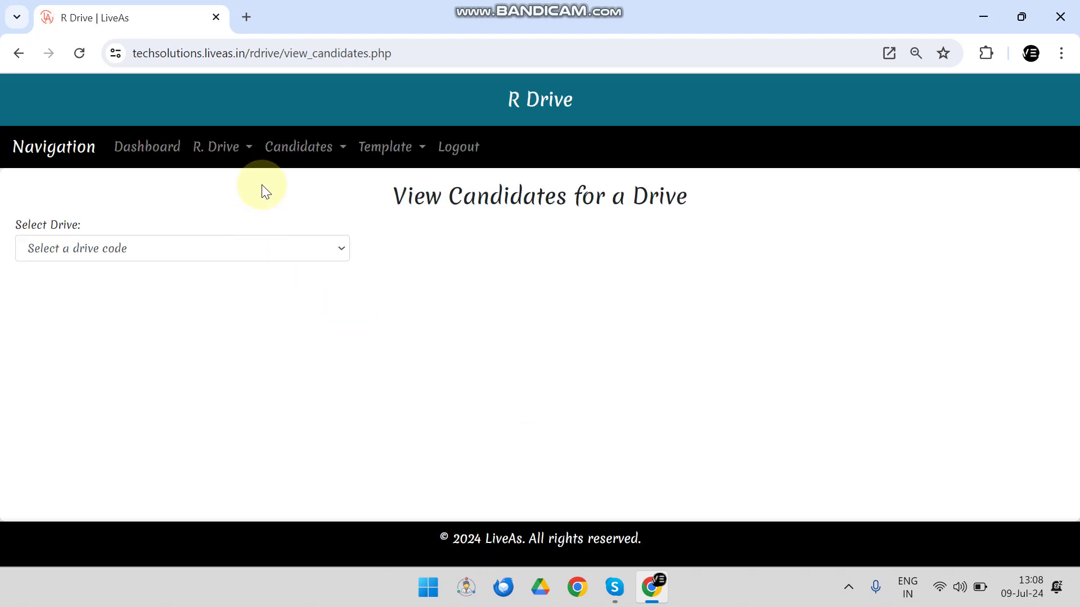
Review the candidate CSV upload page and show the candidates of drive_665177a1bc646
click(283, 151)
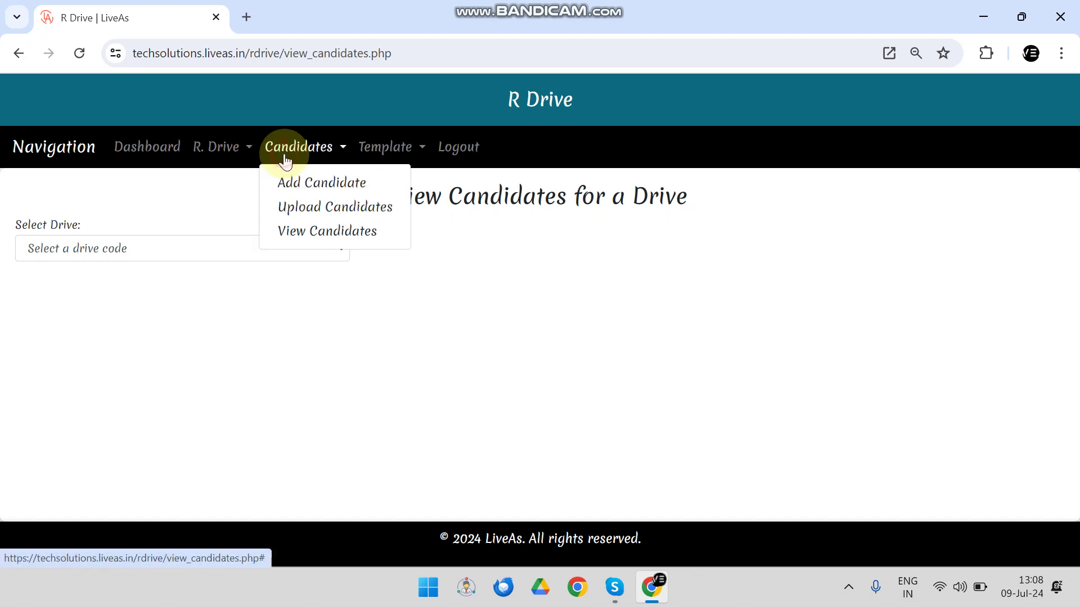
click(312, 219)
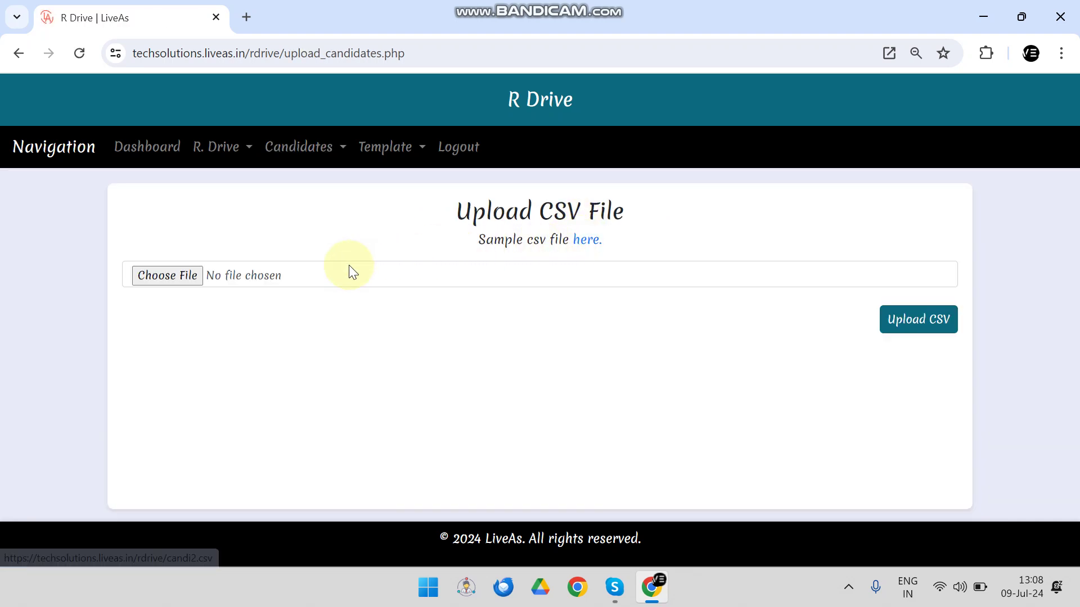
click(296, 148)
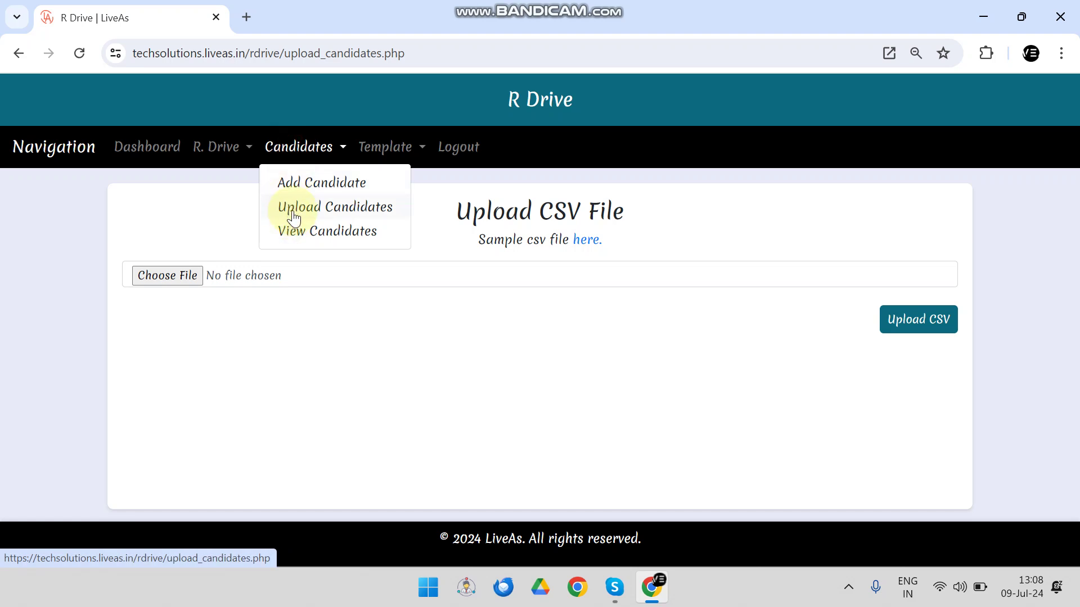
click(295, 231)
click(160, 250)
click(149, 284)
scroll(254, 293, down, 5)
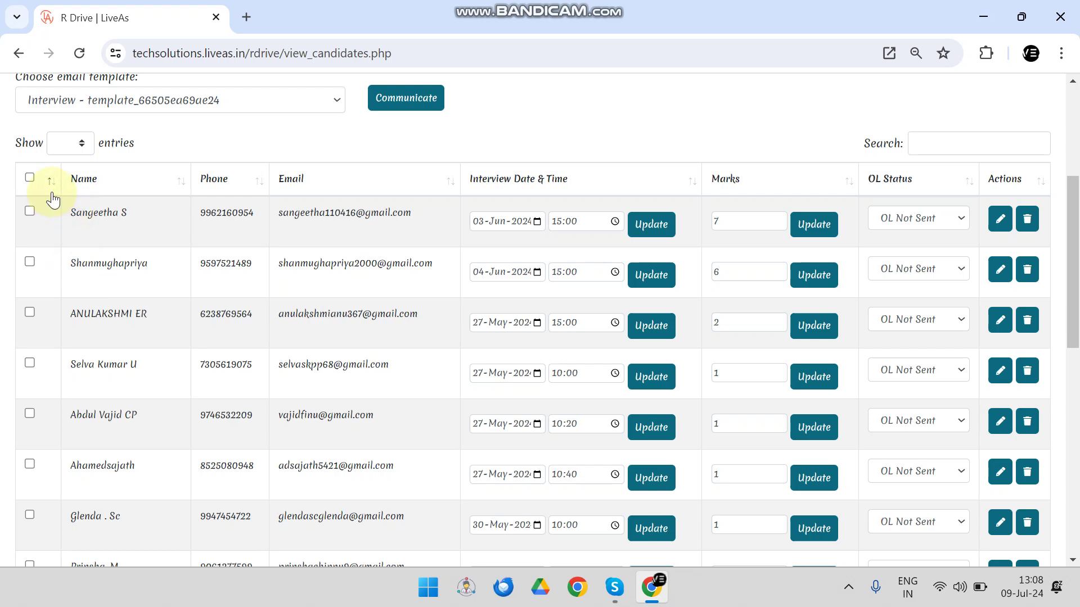
Select the first four, the sixth and the seventh candidates, and choose the email template Interview - template_66555c0dabed6
click(29, 177)
click(29, 177)
click(30, 213)
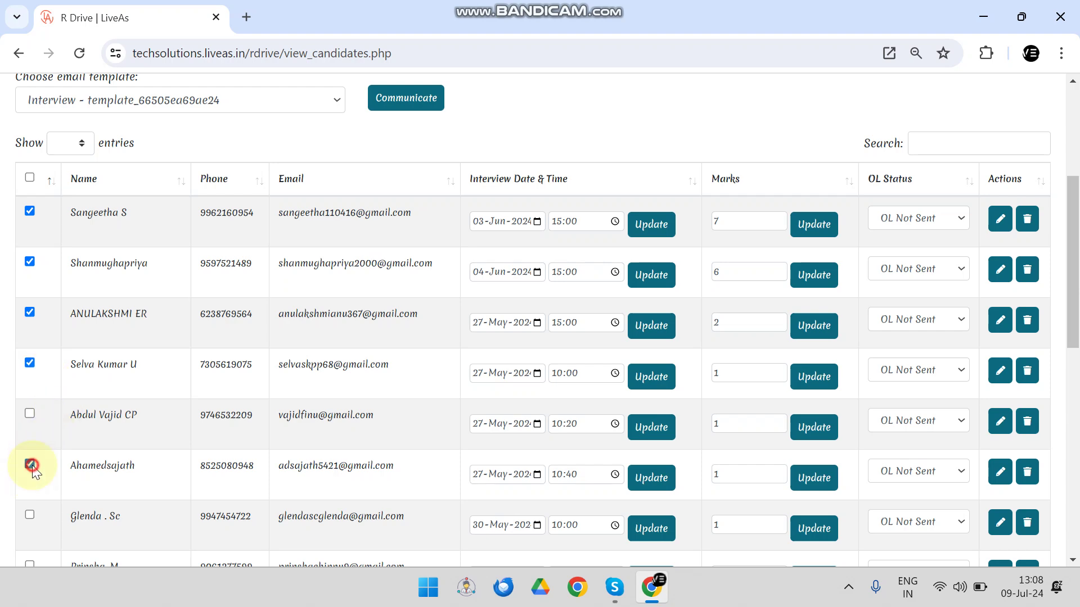
scroll(206, 378, up, 3)
click(161, 272)
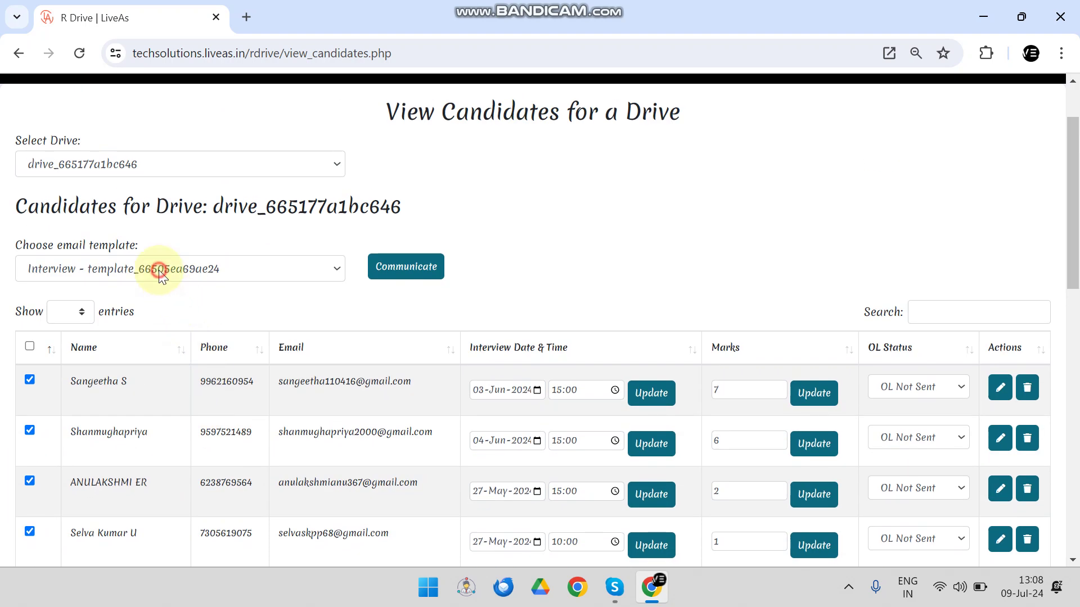
click(127, 324)
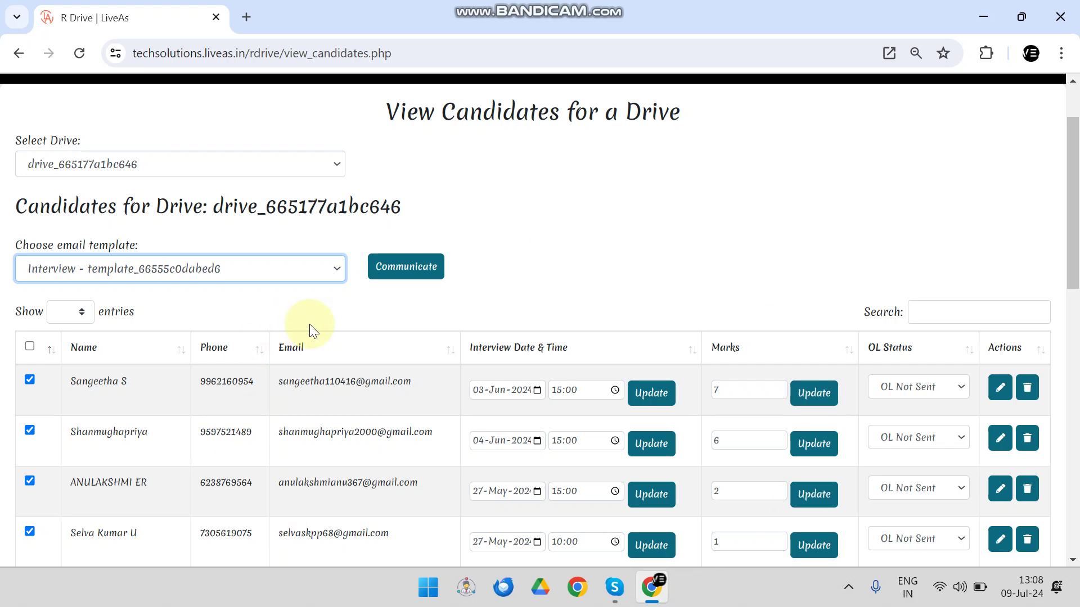
Set the fifth listed candidate's marks to 10, save the change, and acknowledge the message
scroll(633, 326, down, 3)
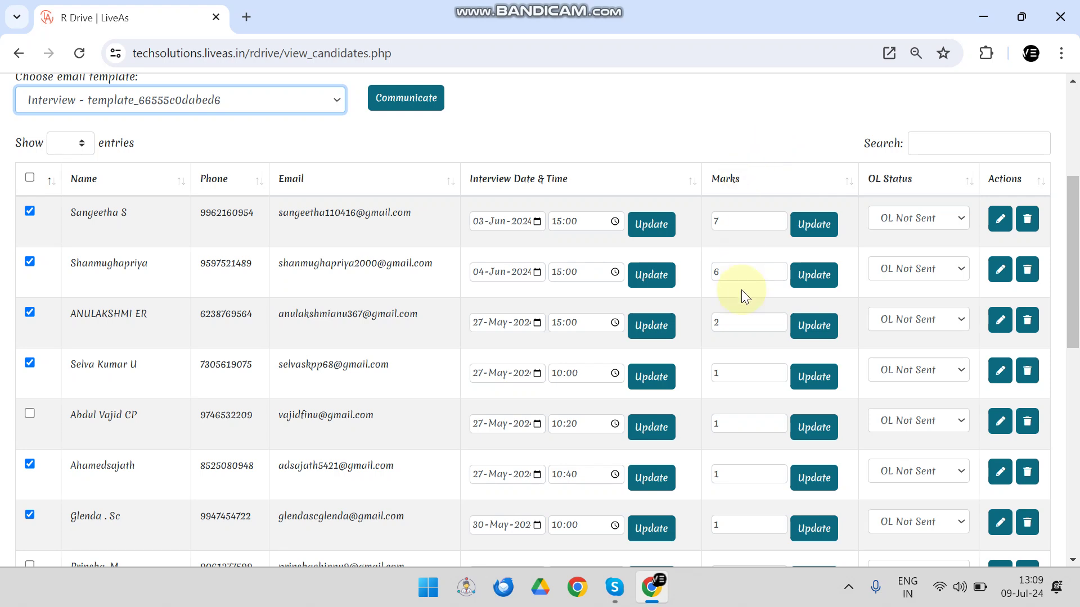
click(734, 426)
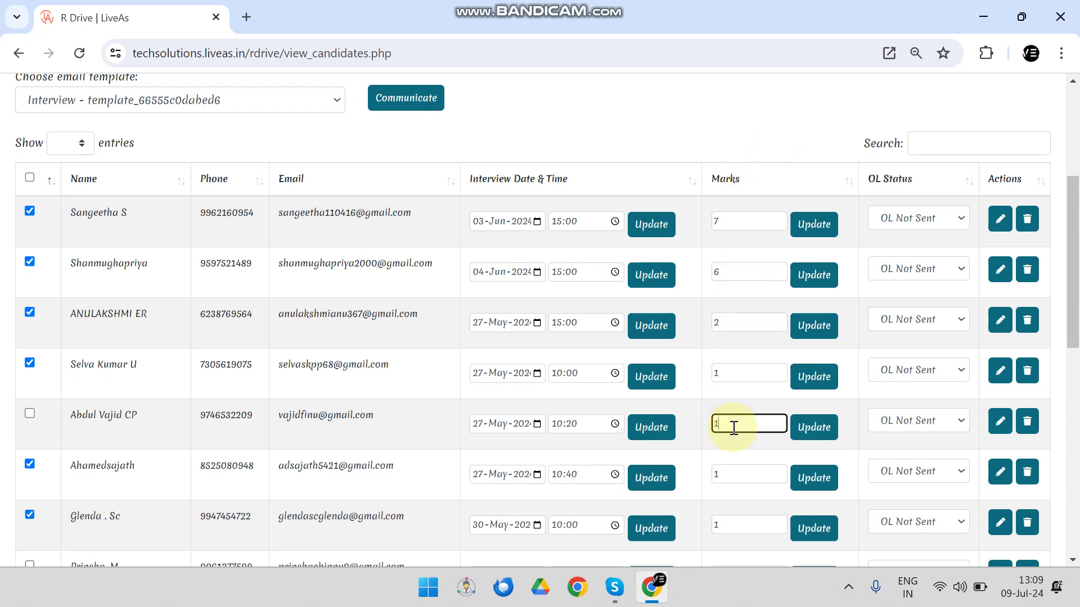
text(0)
click(802, 434)
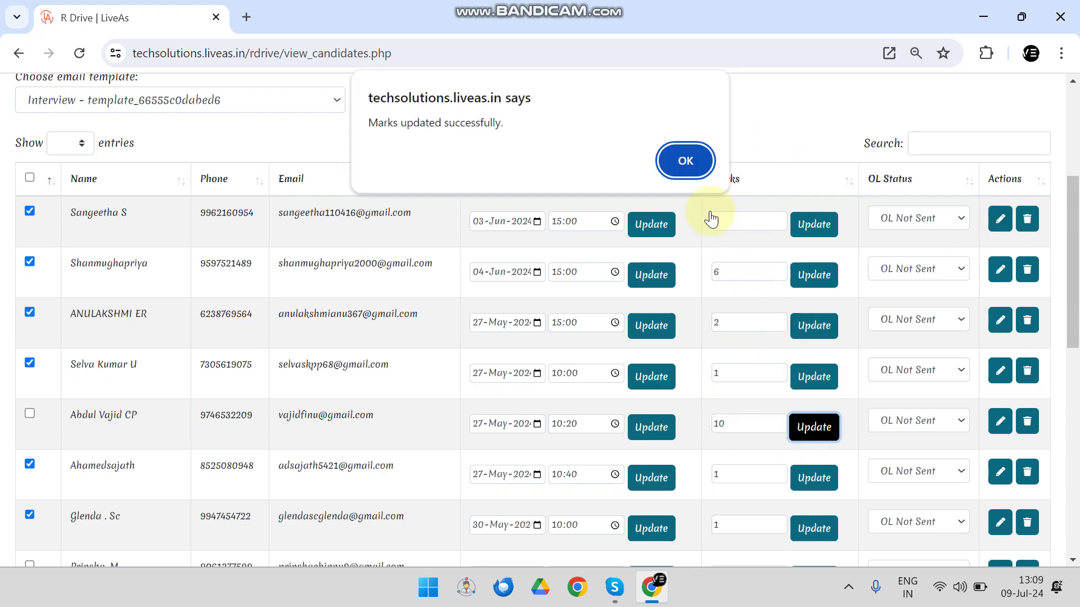
click(686, 155)
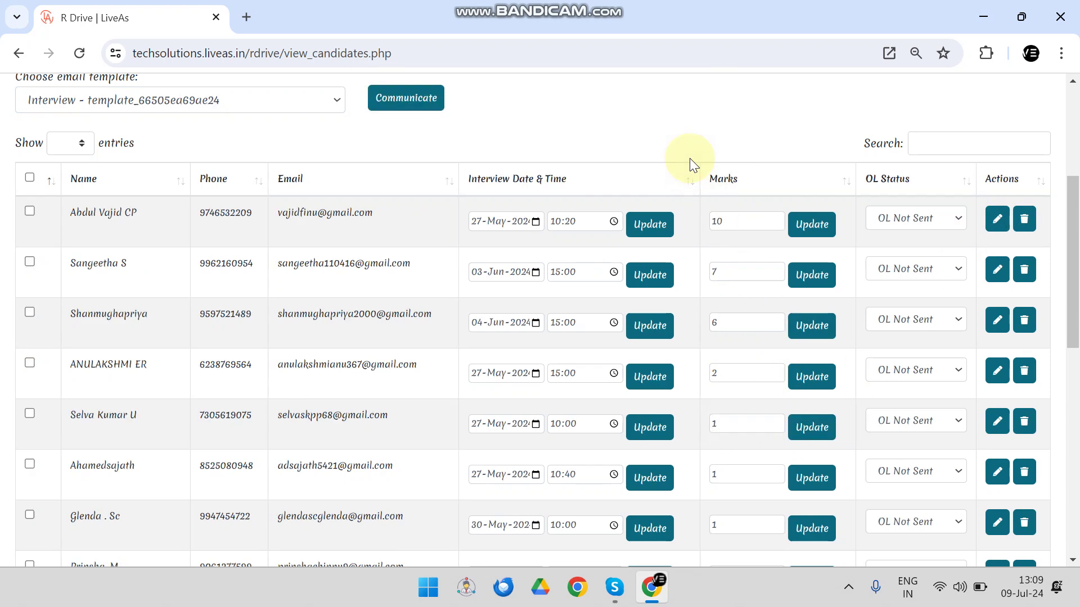
Return the marks of the candidate at the head of the list to 1 and save them
click(731, 221)
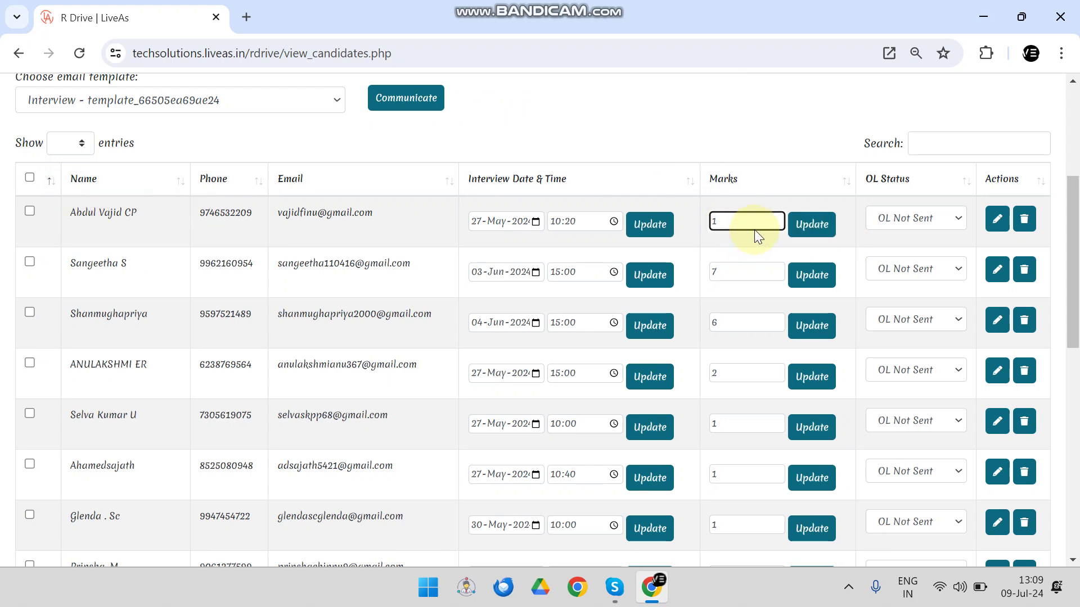
click(795, 232)
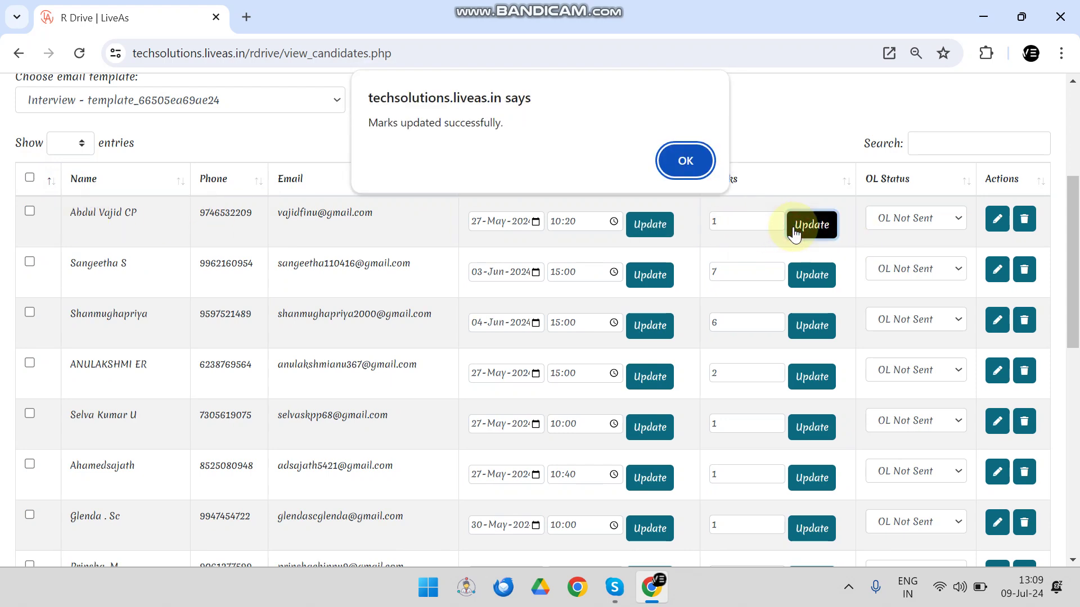
click(696, 167)
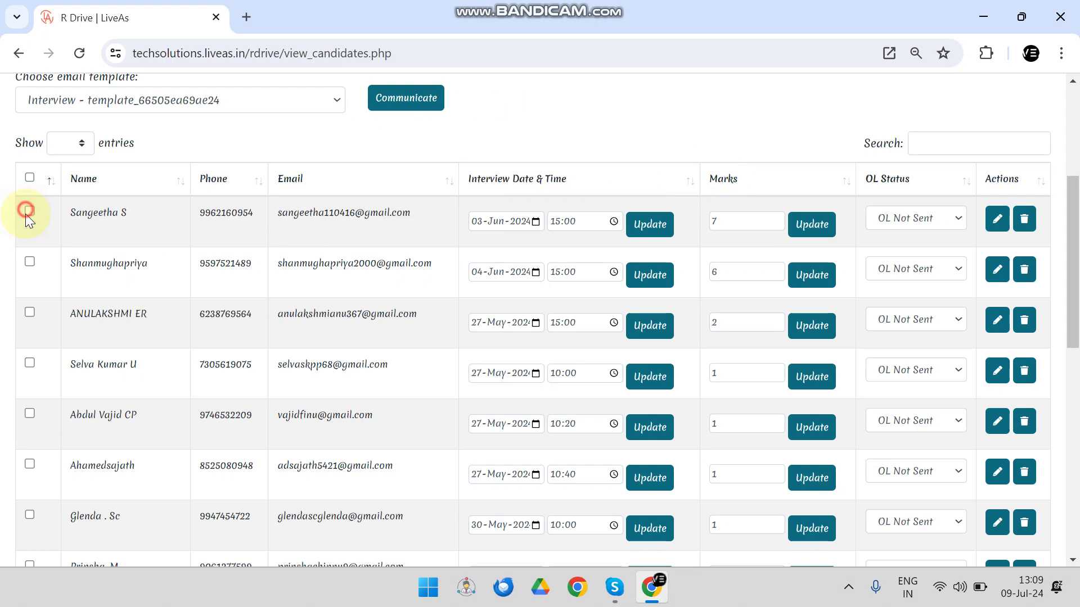
Select the first two candidates and look through the available email templates, keeping Interview - template_66505ea69ae24
click(31, 261)
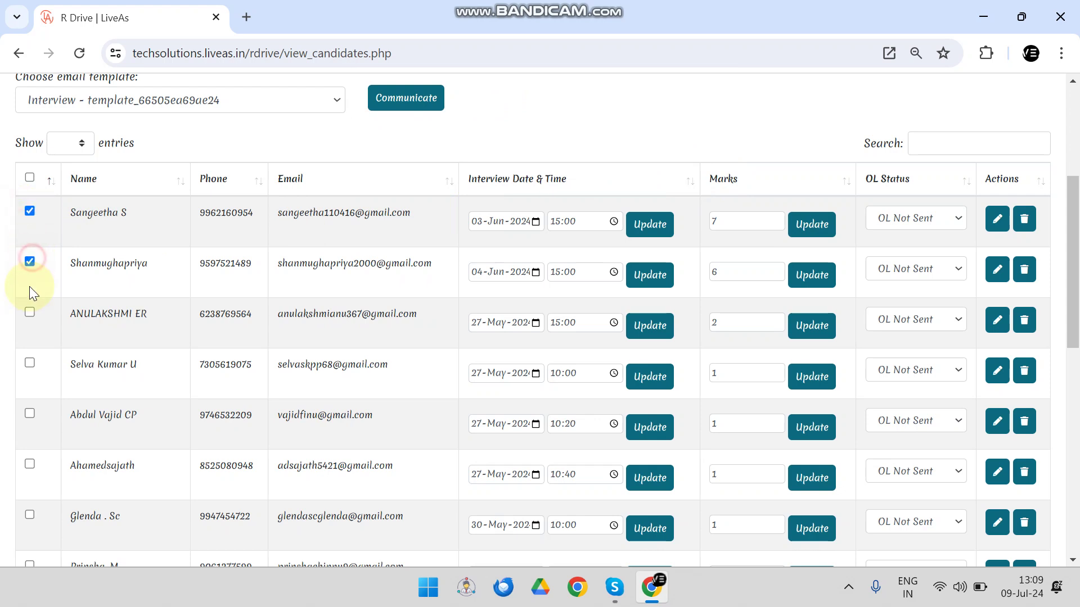
click(95, 102)
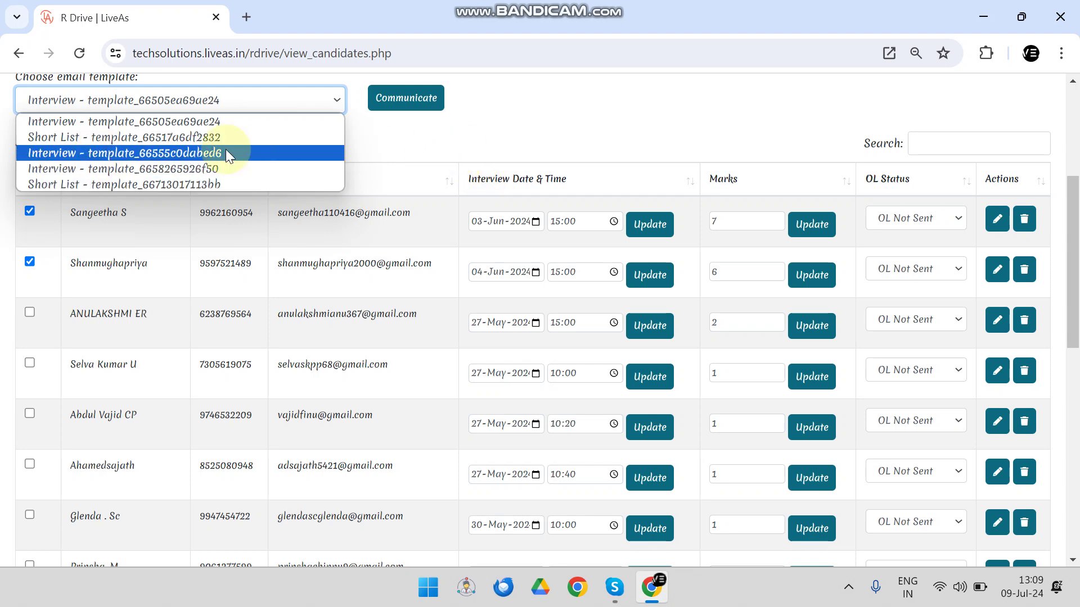
scroll(711, 102, up, 3)
click(150, 274)
click(586, 241)
scroll(344, 294, down, 2)
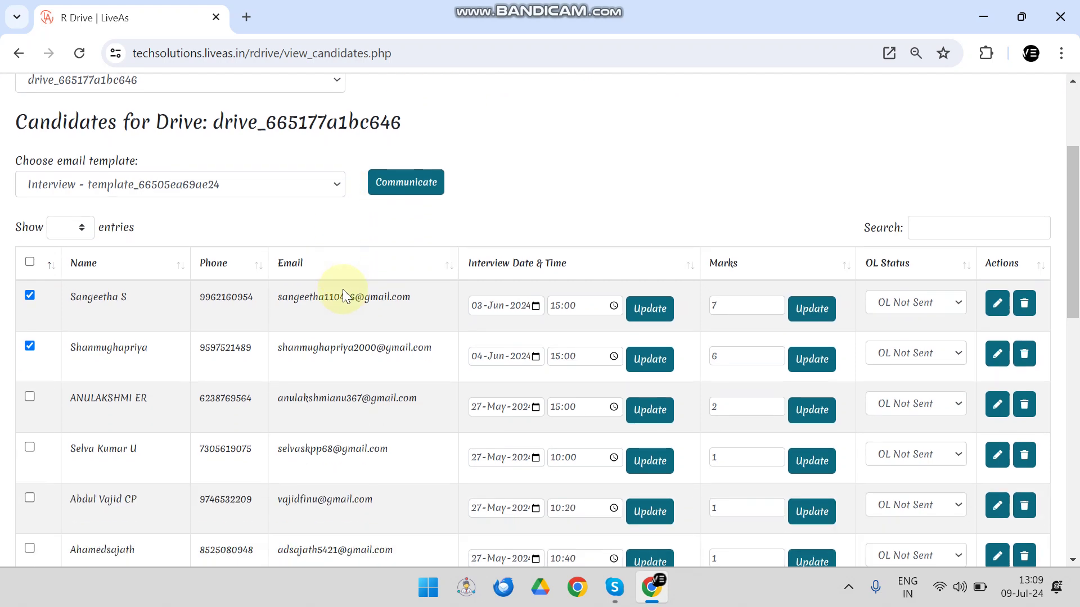
scroll(344, 293, up, 3)
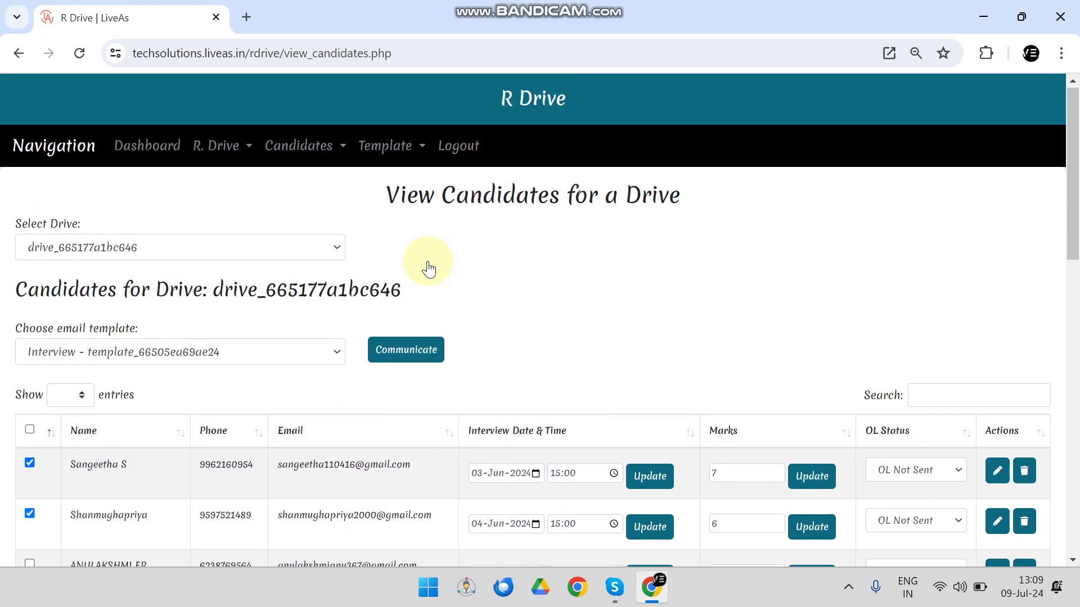
Open the new template form, choose Offer Letter as the letter type, dismiss the editor's version notice, and examine the empty content area
click(406, 154)
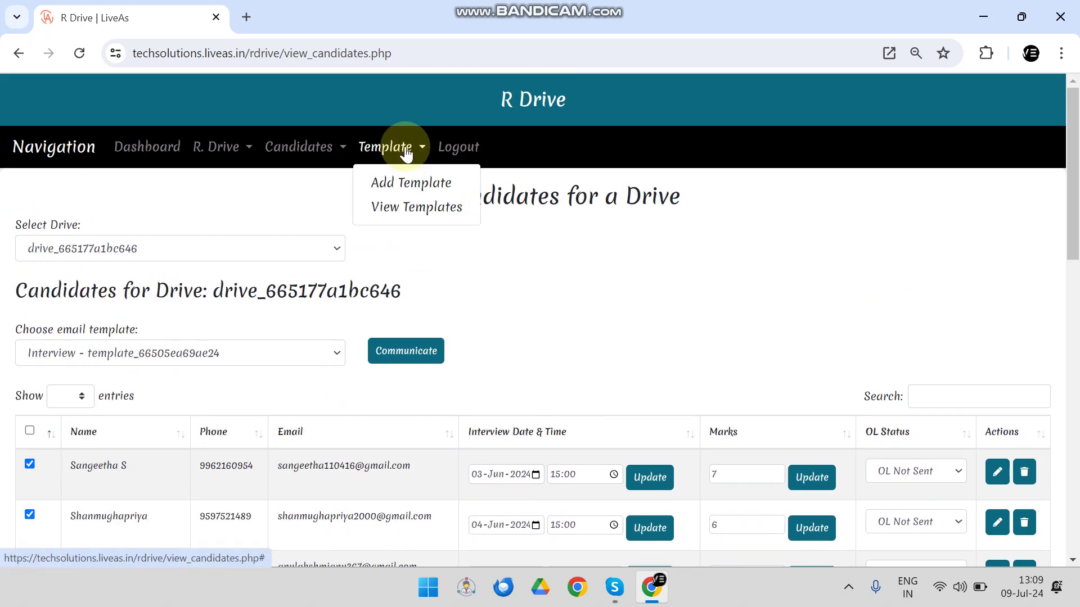
click(401, 183)
click(281, 268)
click(190, 311)
click(641, 387)
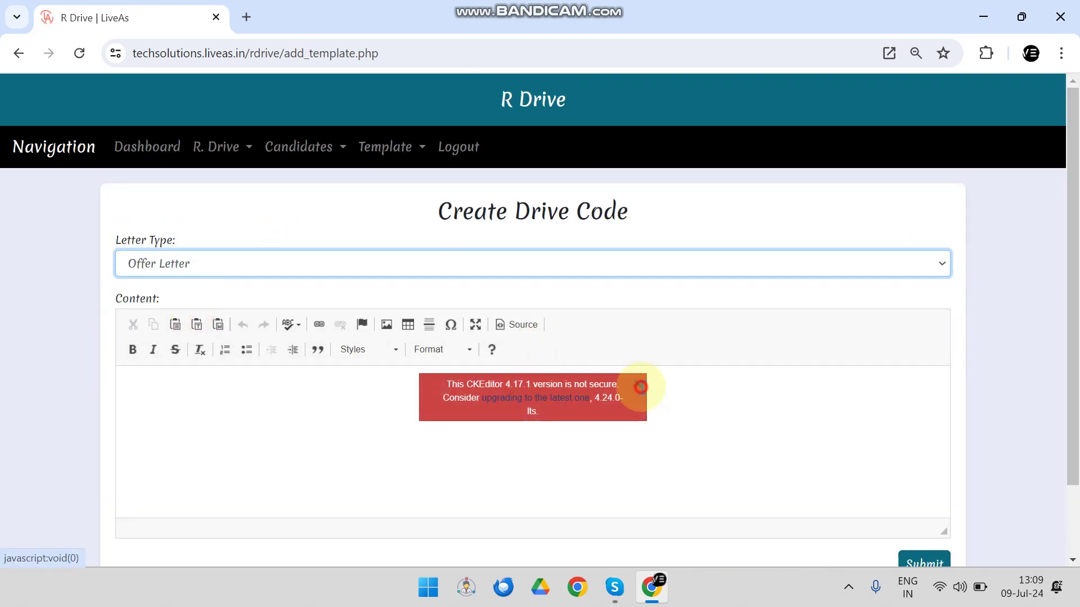
click(130, 383)
scroll(205, 390, down, 1)
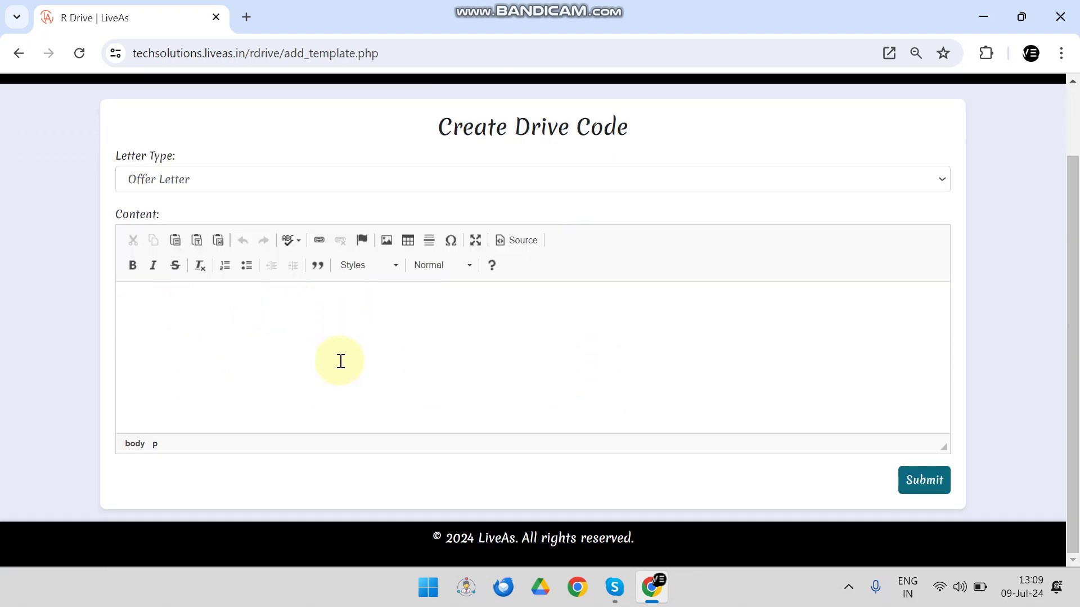
scroll(501, 357, up, 1)
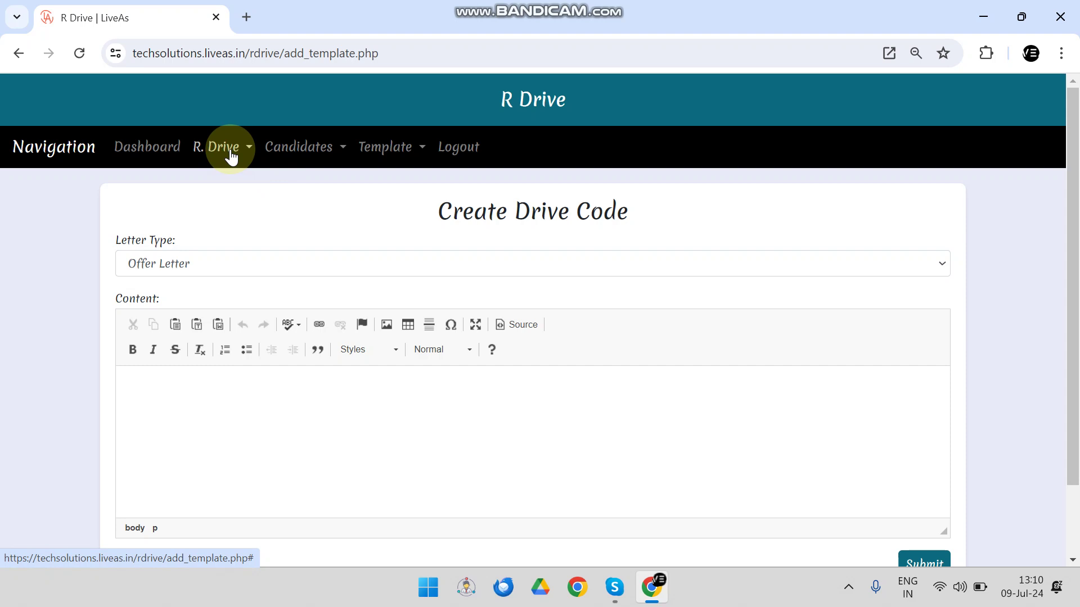
Review the candidate CSV upload page and the form for adding a single candidate
click(332, 159)
click(322, 212)
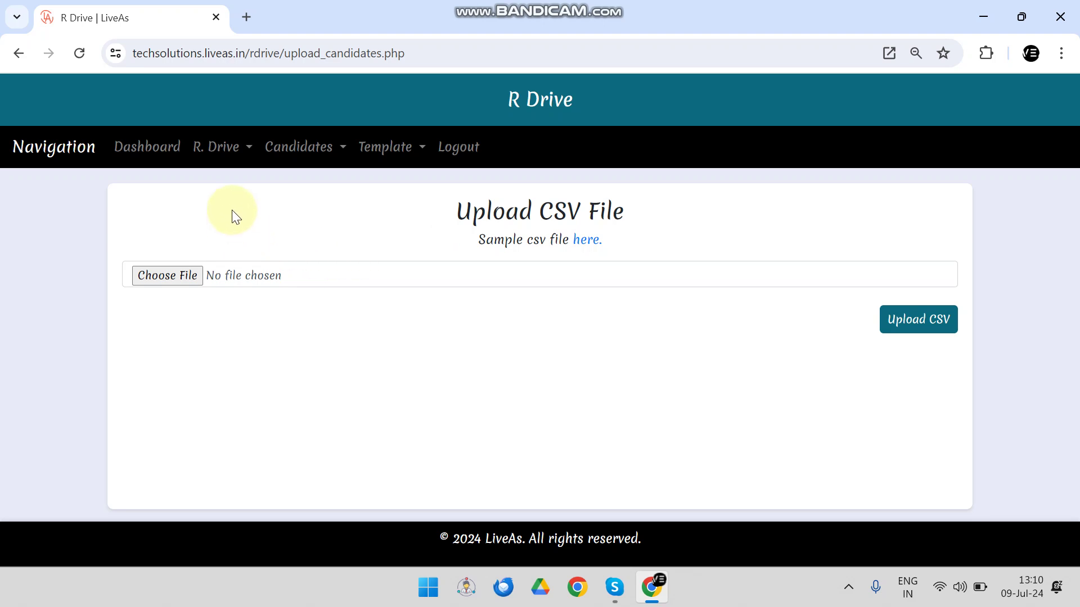
click(290, 157)
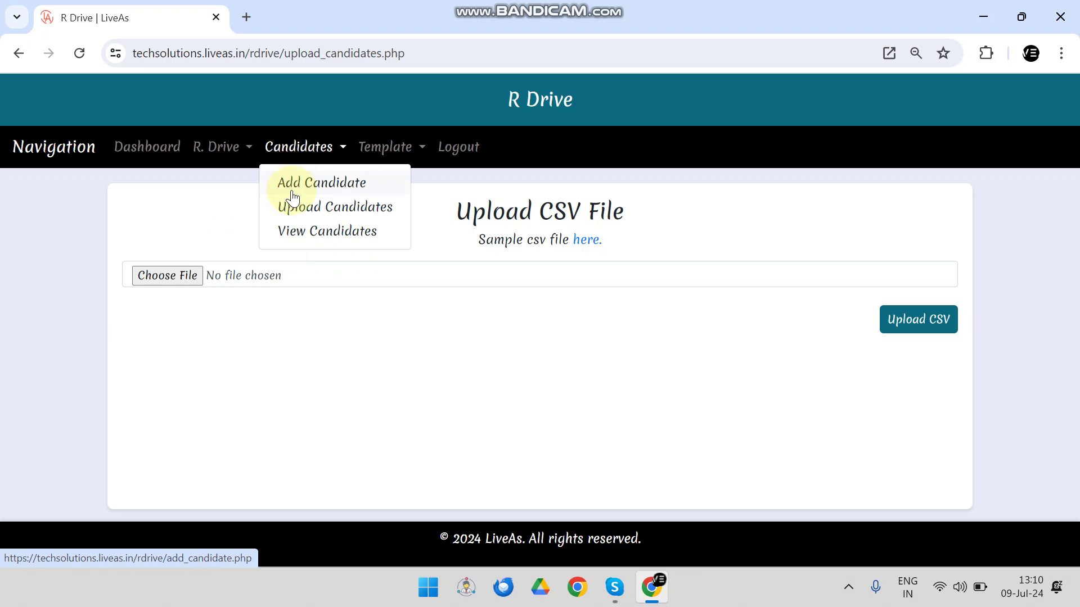
click(291, 188)
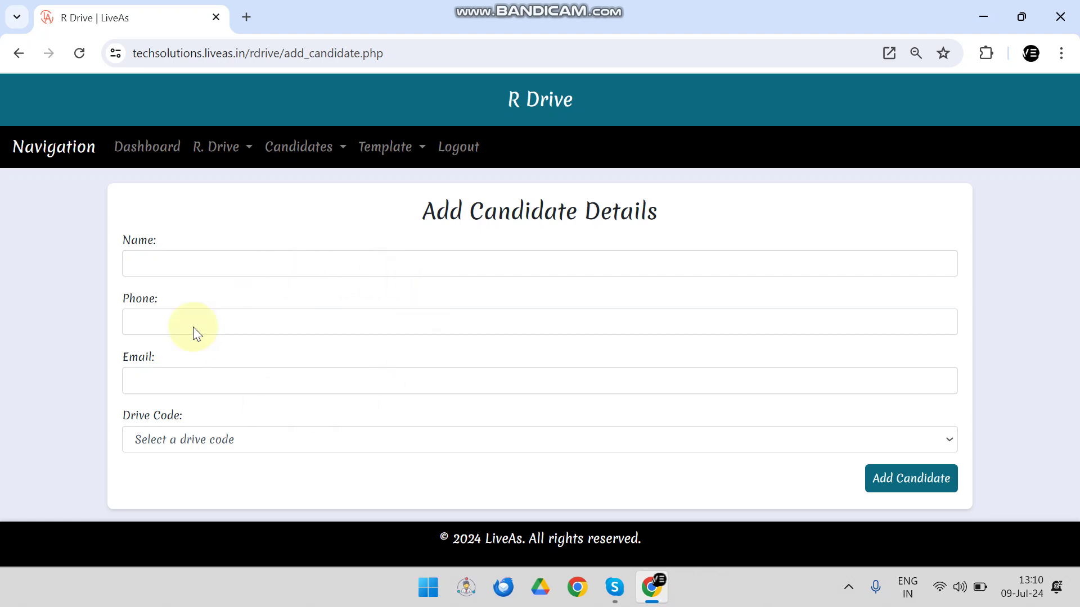
click(231, 154)
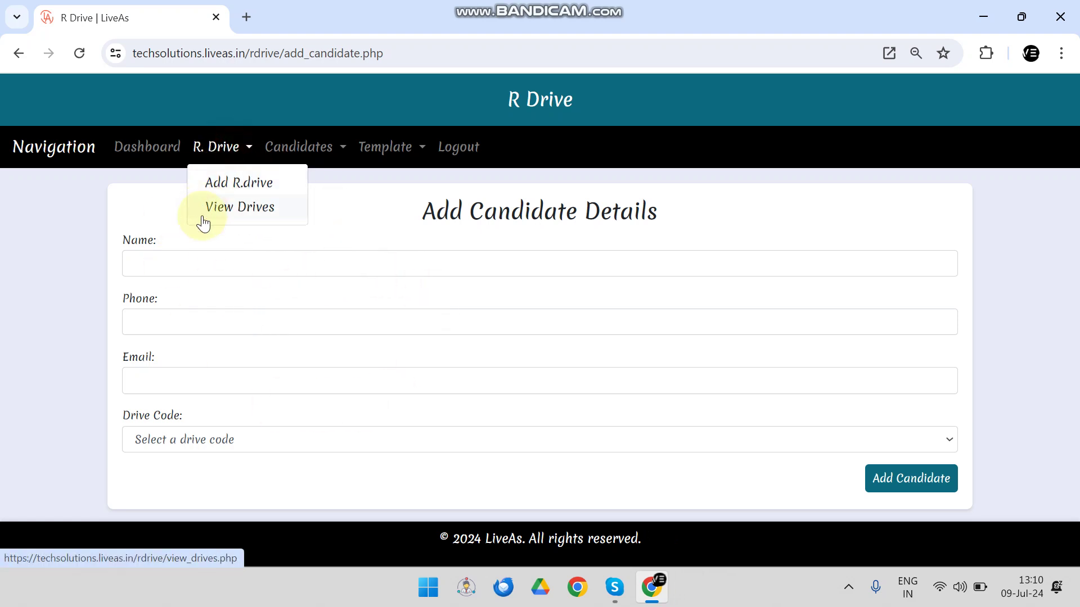
Show the candidates of drive_665177a1bc646 again and check the email template choices, keeping the current one
click(288, 147)
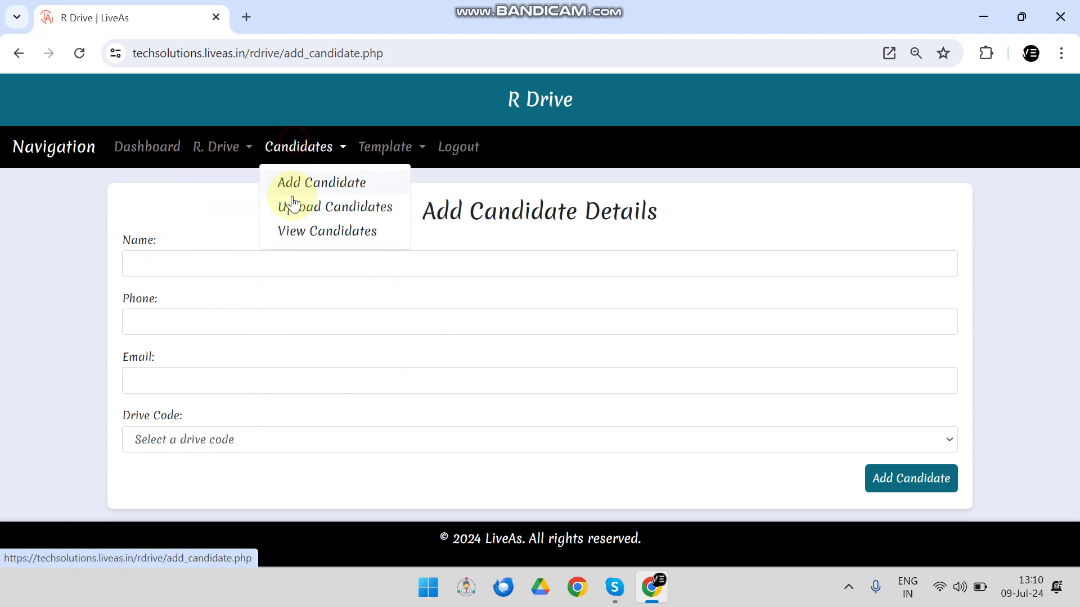
click(299, 230)
click(117, 258)
click(110, 285)
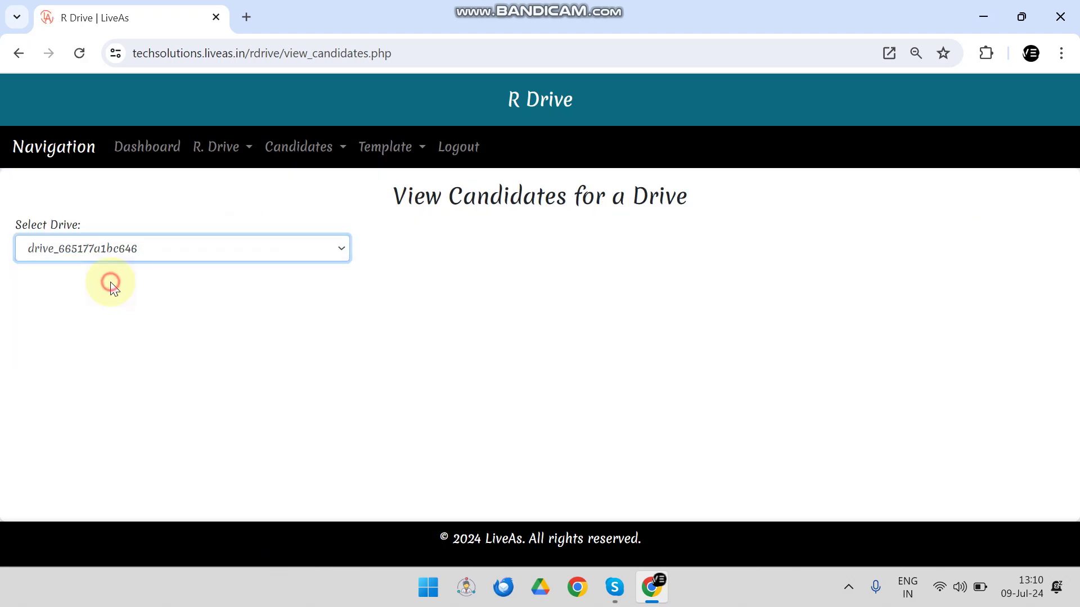
scroll(389, 298, down, 3)
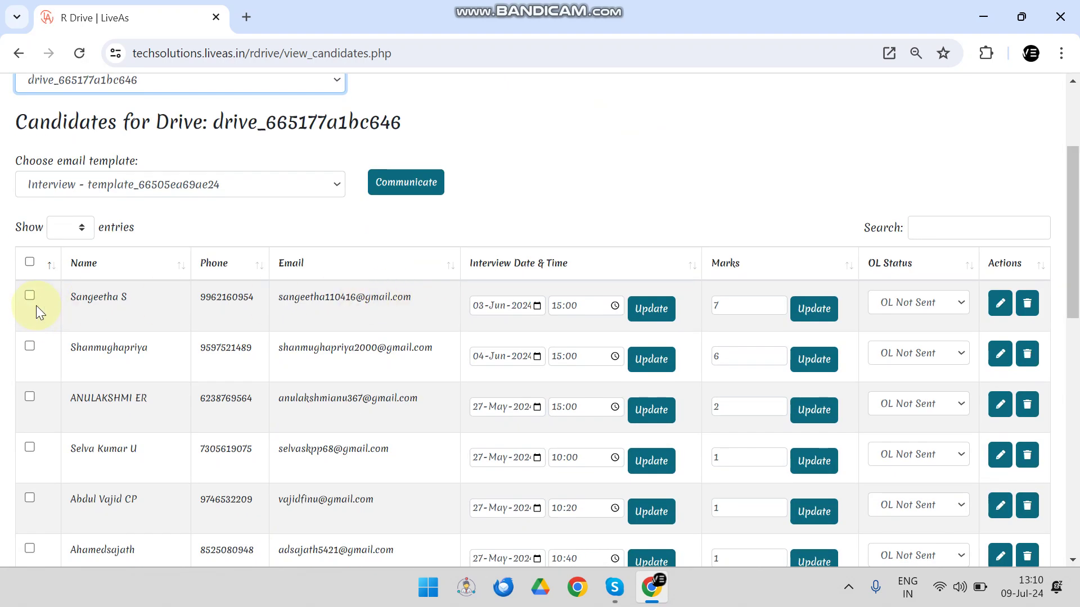
click(139, 184)
click(138, 184)
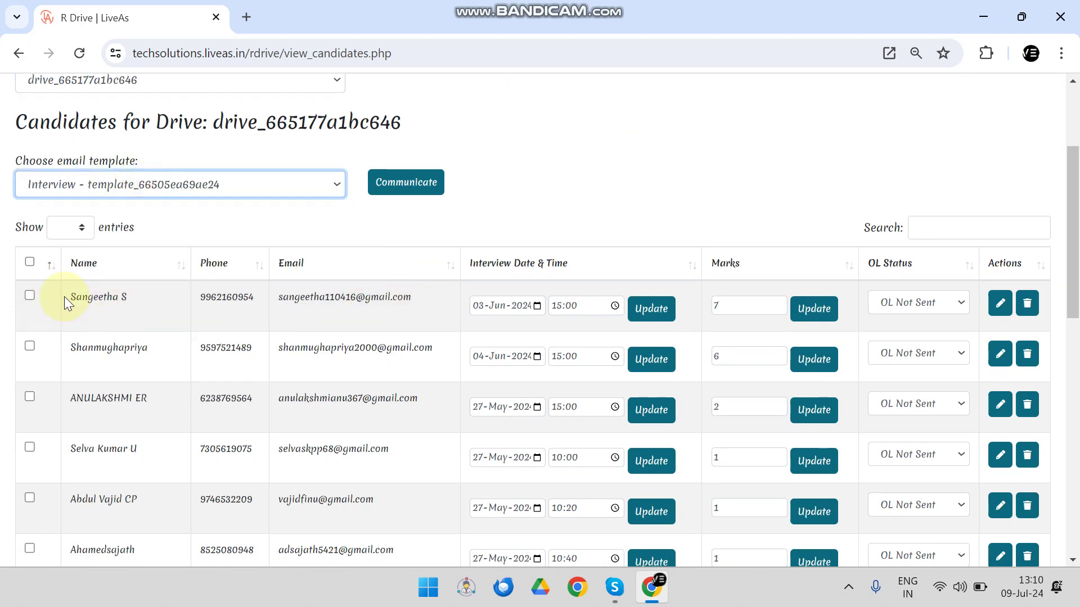
Look through the drive's candidate list and highlight the first candidate's email address
scroll(65, 298, down, 4)
scroll(60, 326, up, 4)
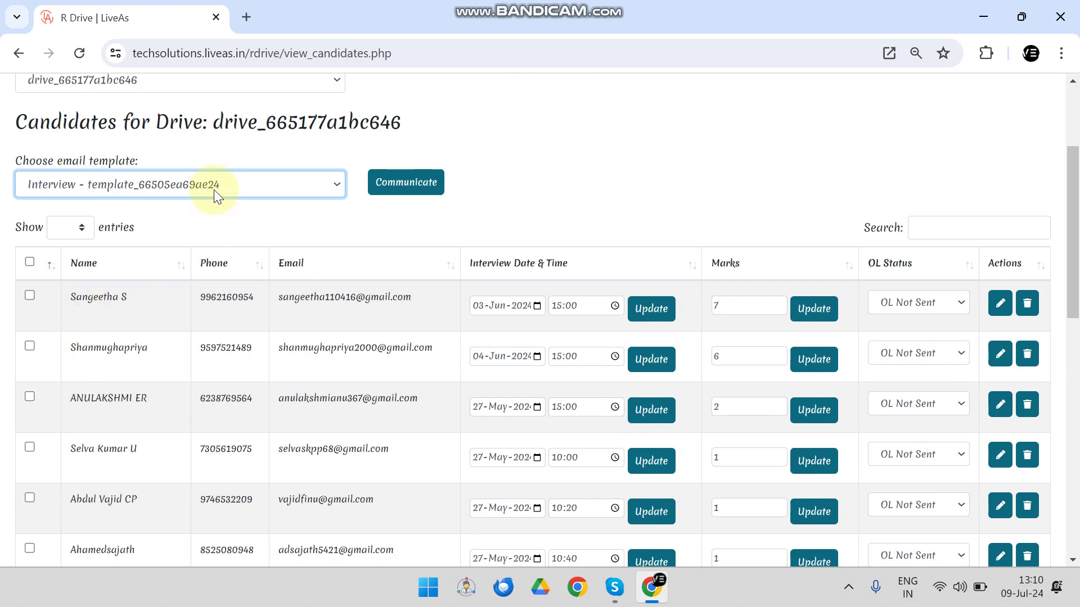
scroll(16, 436, down, 6)
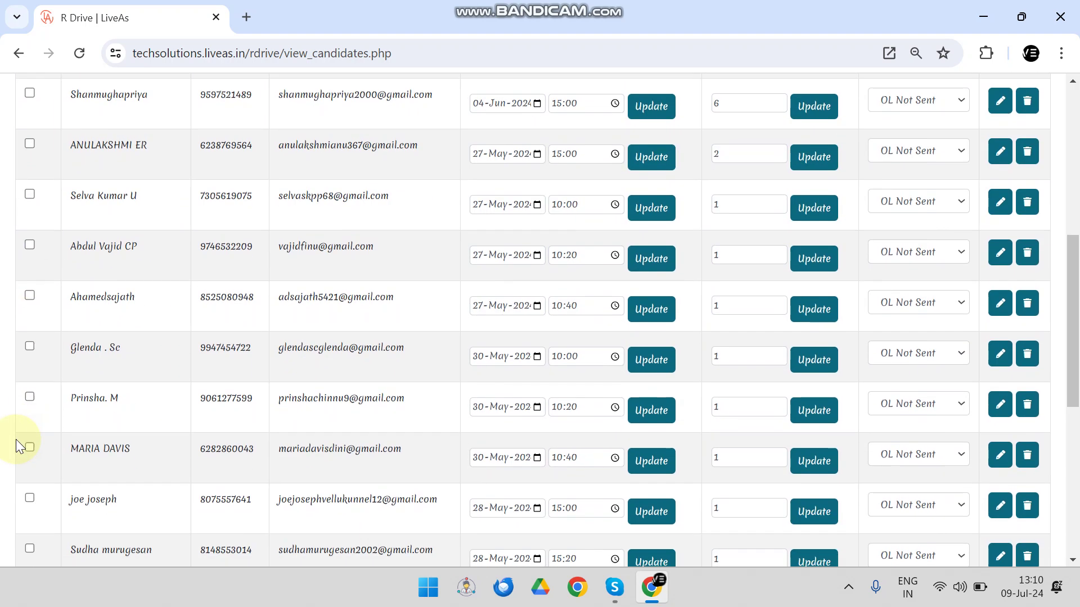
scroll(326, 281, down, 3)
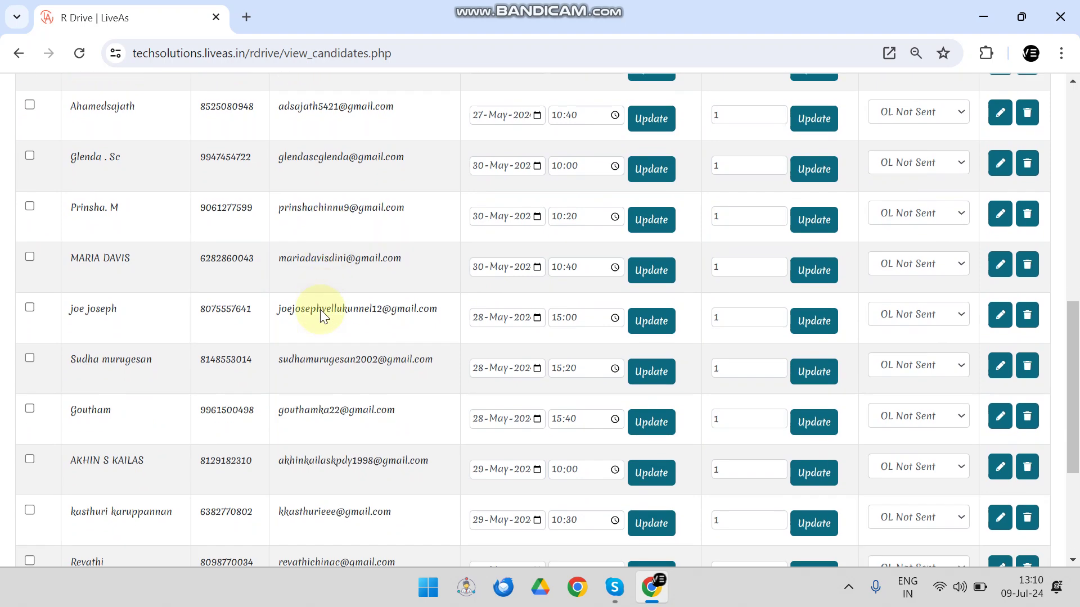
scroll(320, 309, up, 9)
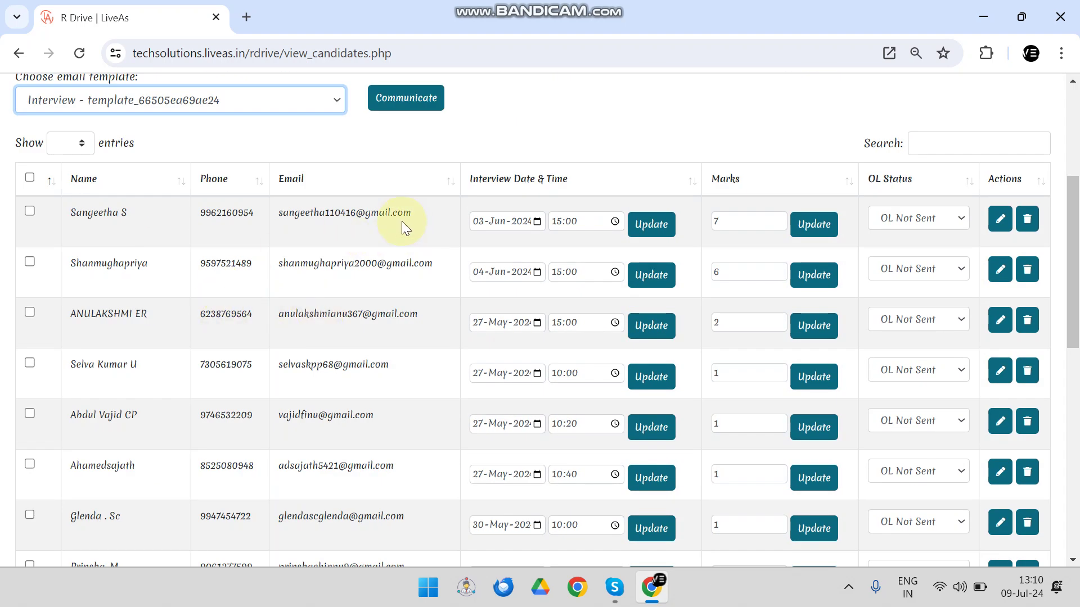
drag(281, 216, 412, 216)
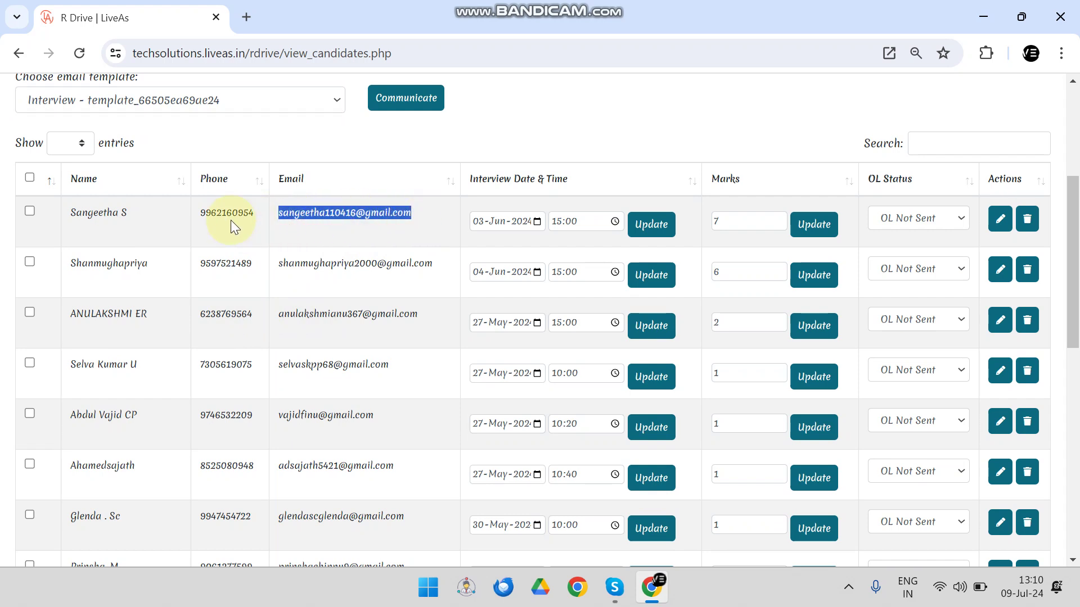
Examine the interview and short list templates available for emailing the drive's candidates, keeping the current selection
scroll(231, 221, up, 2)
click(206, 185)
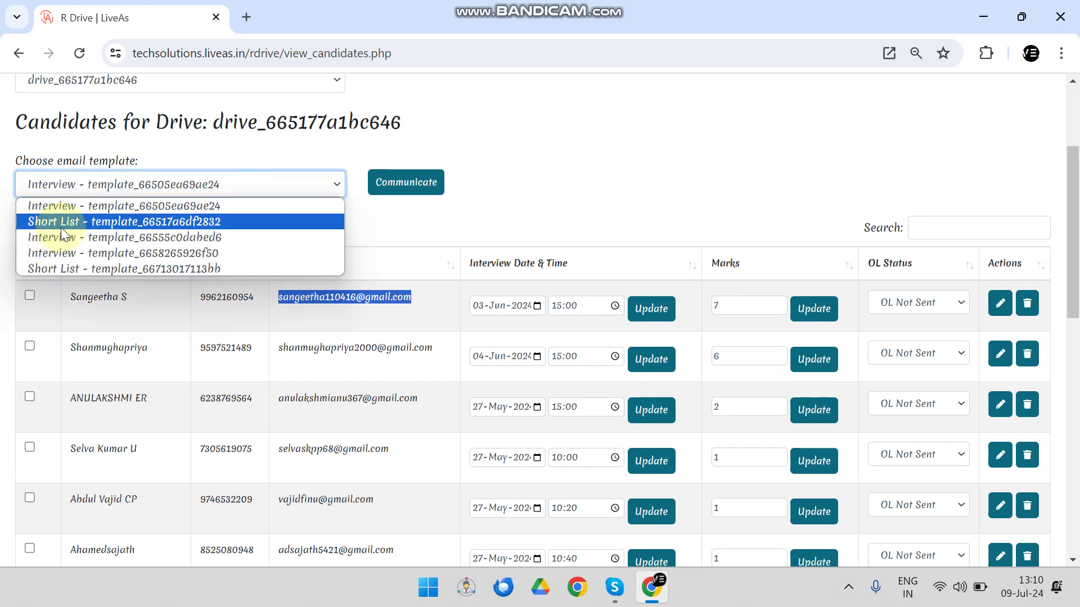
click(564, 217)
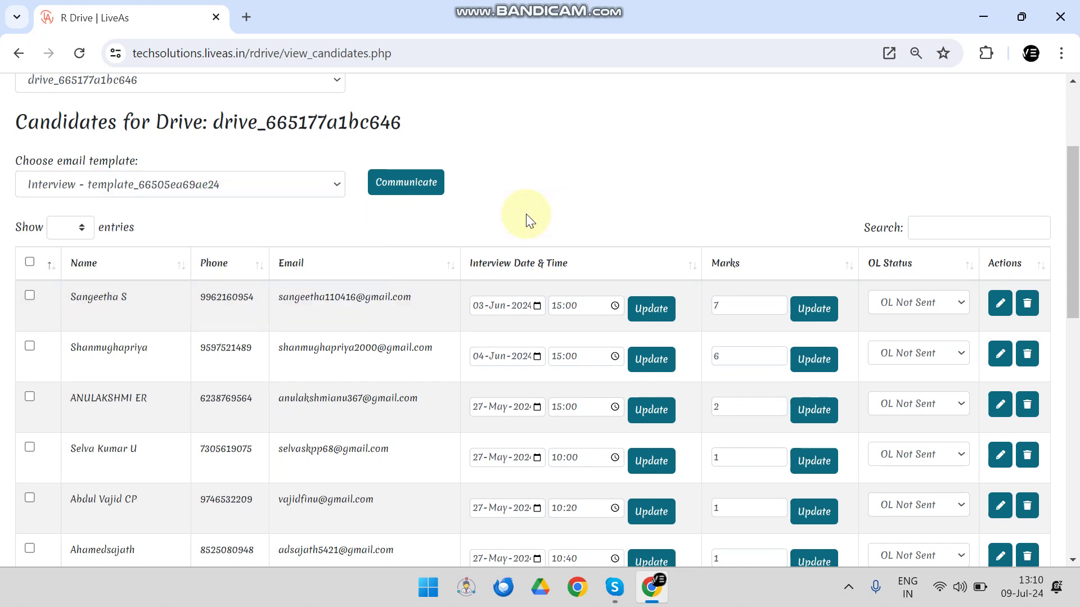
click(214, 194)
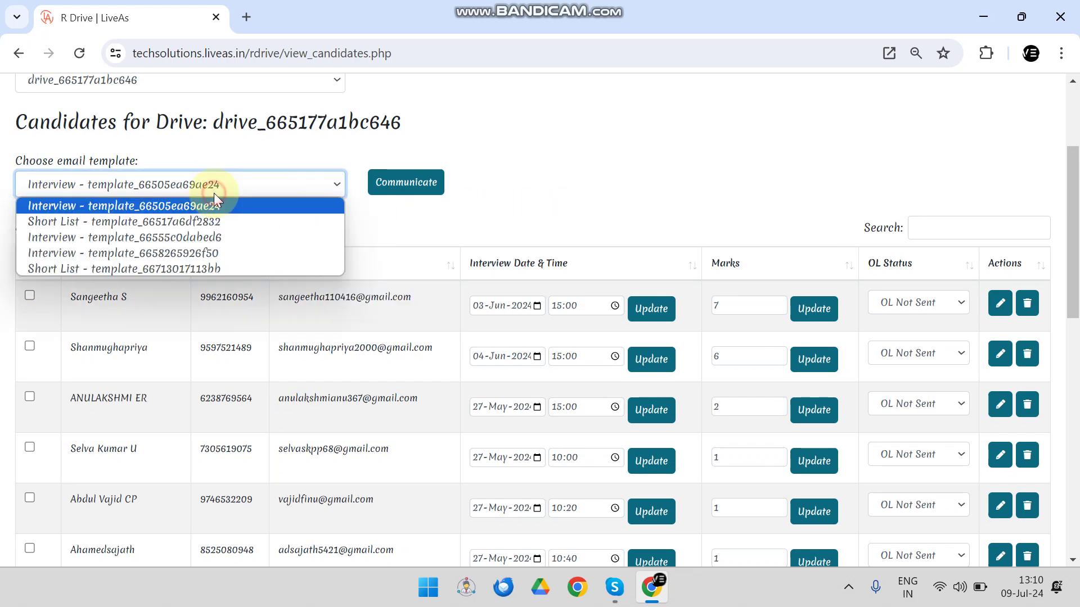
click(714, 200)
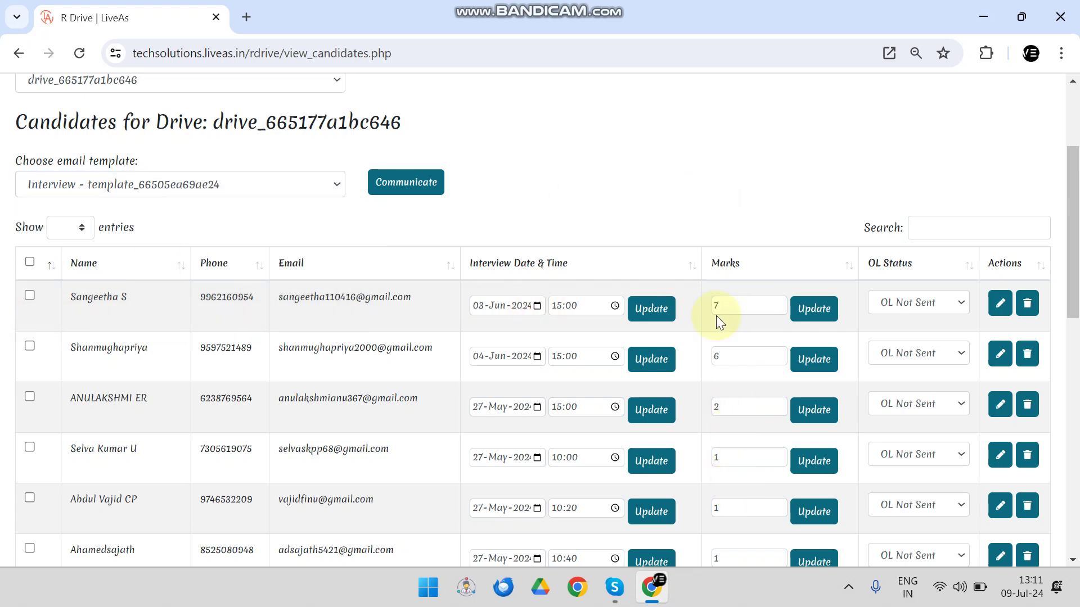
click(131, 185)
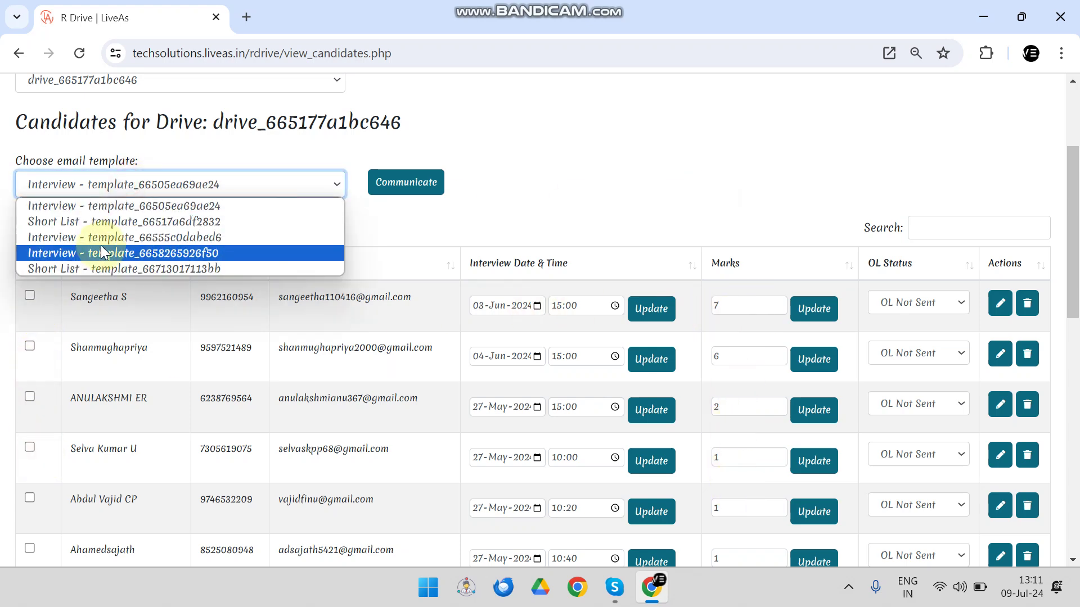
click(546, 222)
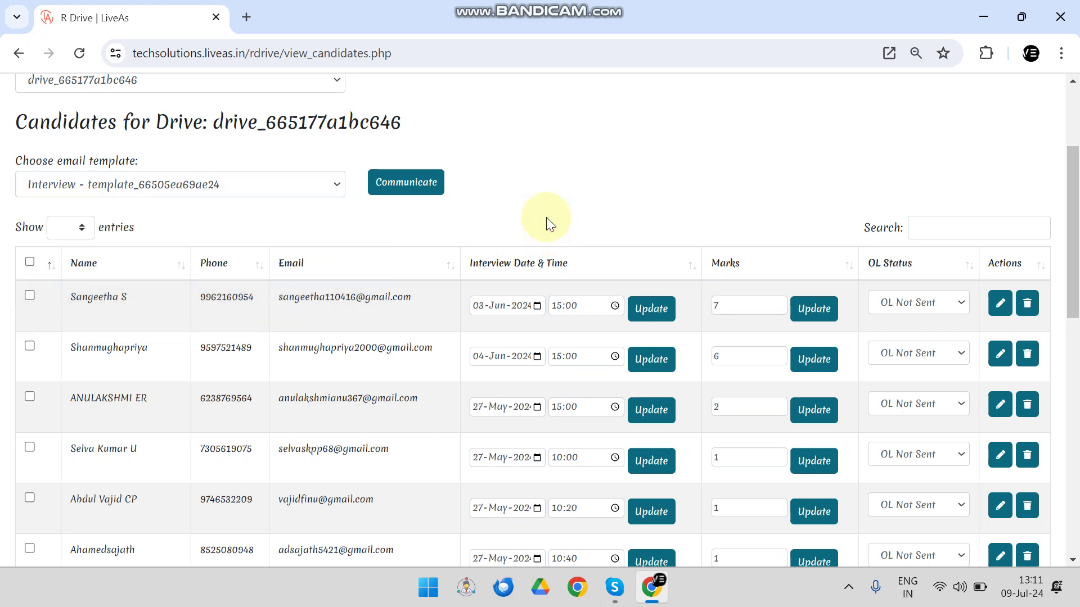
click(225, 198)
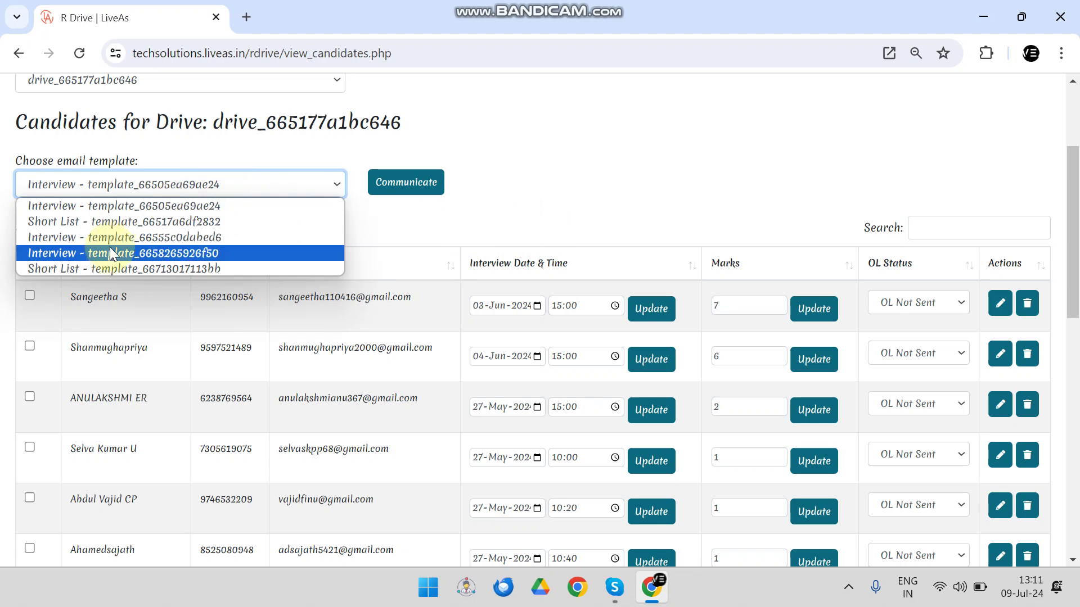
click(525, 206)
Open the list of saved email templates to view their letter types and content
scroll(525, 206, up, 3)
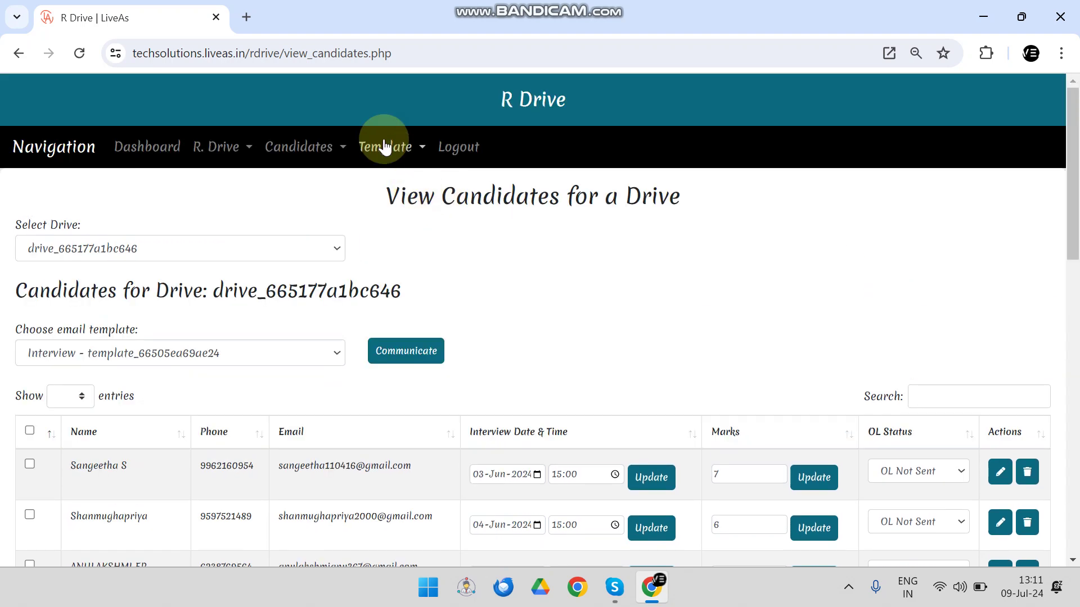
click(385, 147)
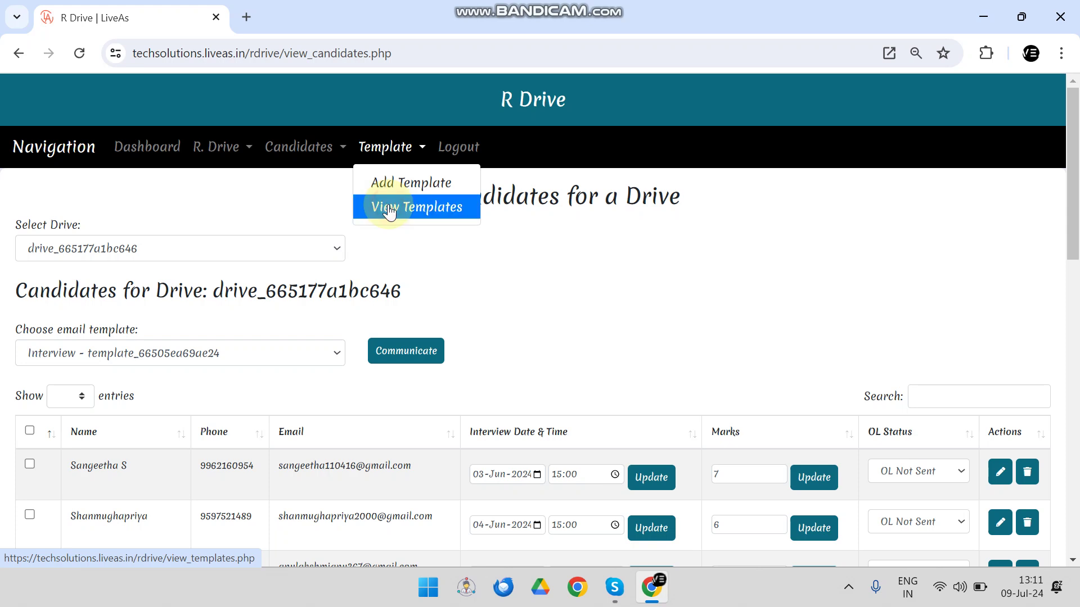
click(390, 208)
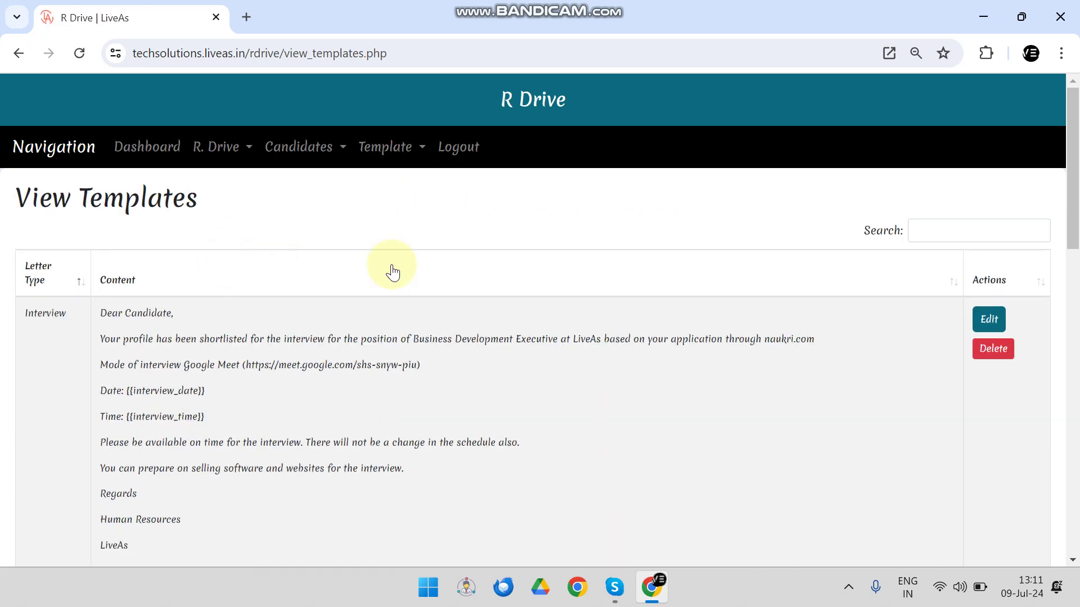